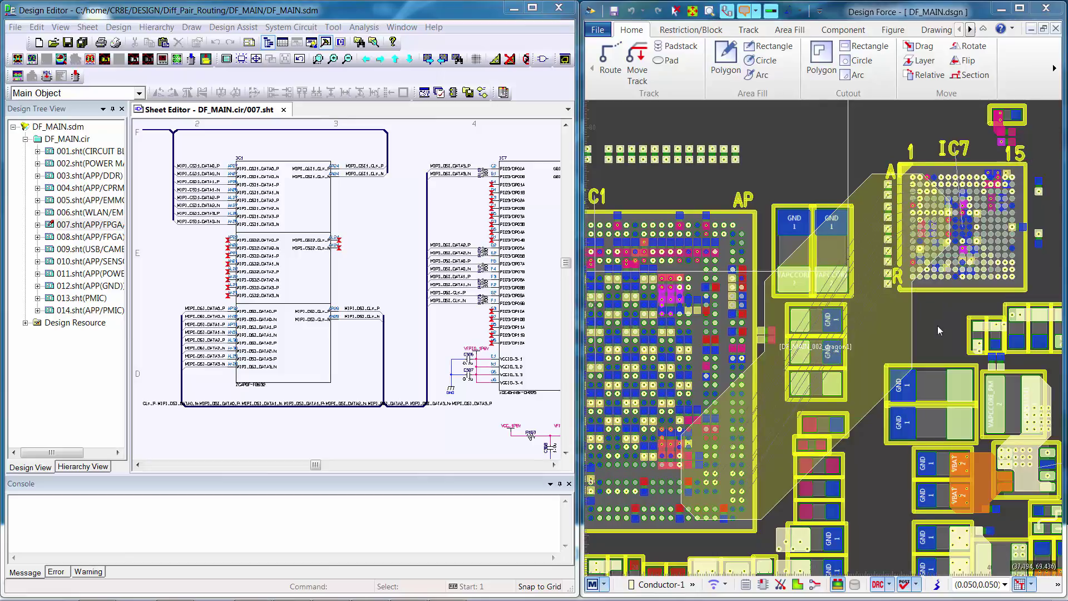
Maximize the Design Editor window so schematic sheet 007 of DF_MAIN fills the screen.
{"action": "left_click", "coordinate": [531, 8]}
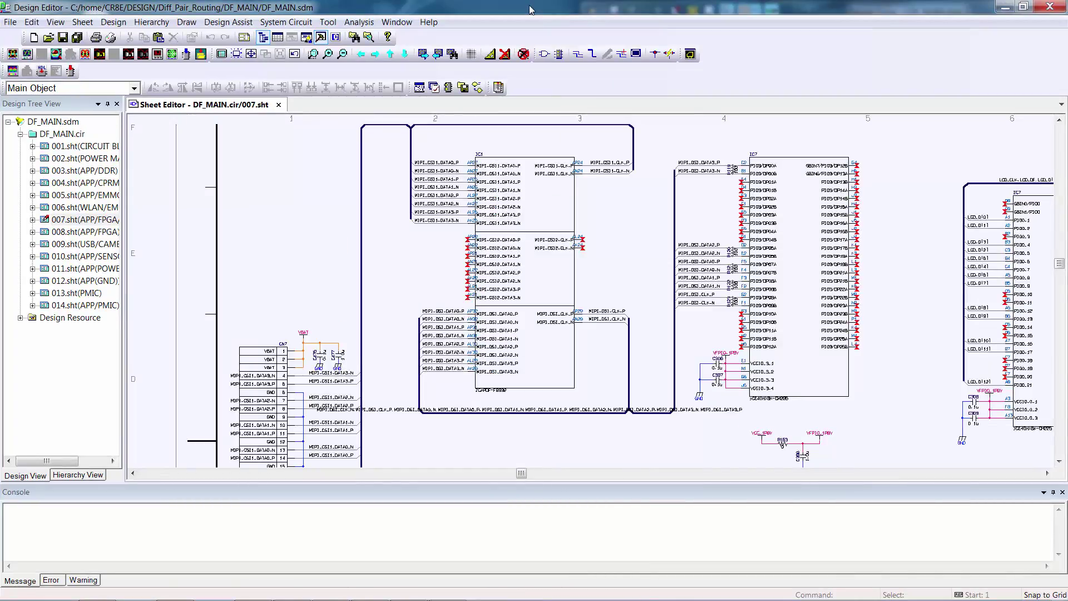
Open the Constraint Browser from the Tool menu and start New Diffpairs creation.
{"action": "left_click", "coordinate": [327, 23]}
{"action": "left_click", "coordinate": [253, 106]}
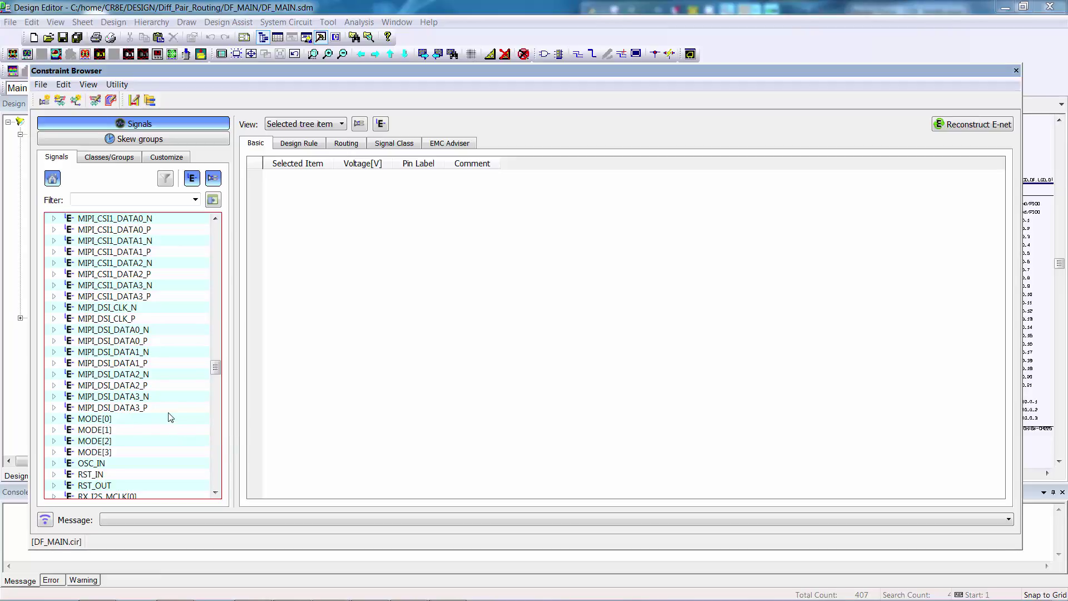
{"action": "left_click", "coordinate": [63, 86]}
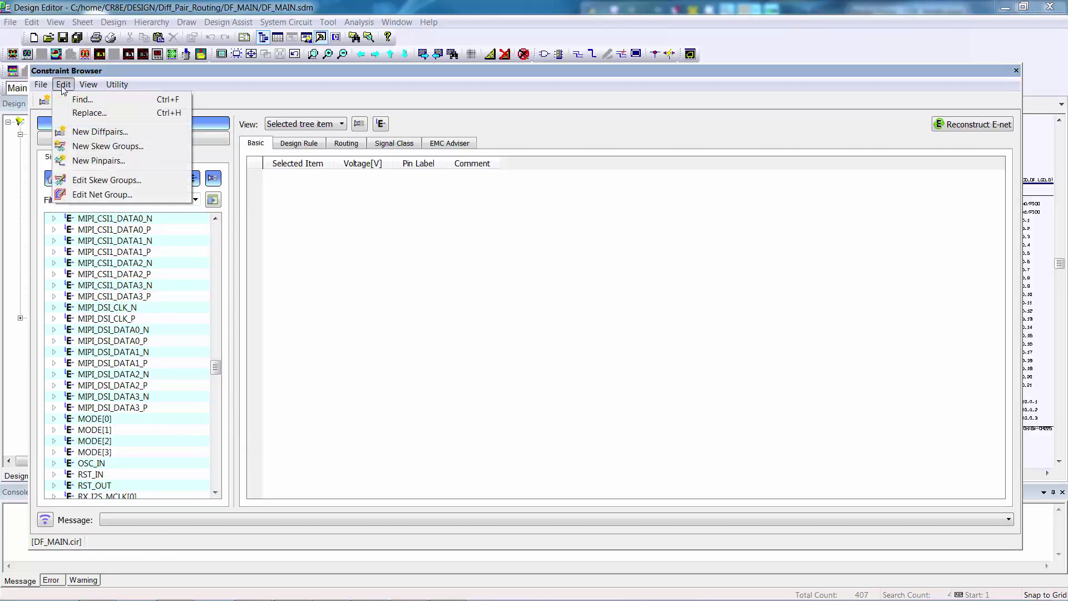
{"action": "left_click", "coordinate": [92, 132]}
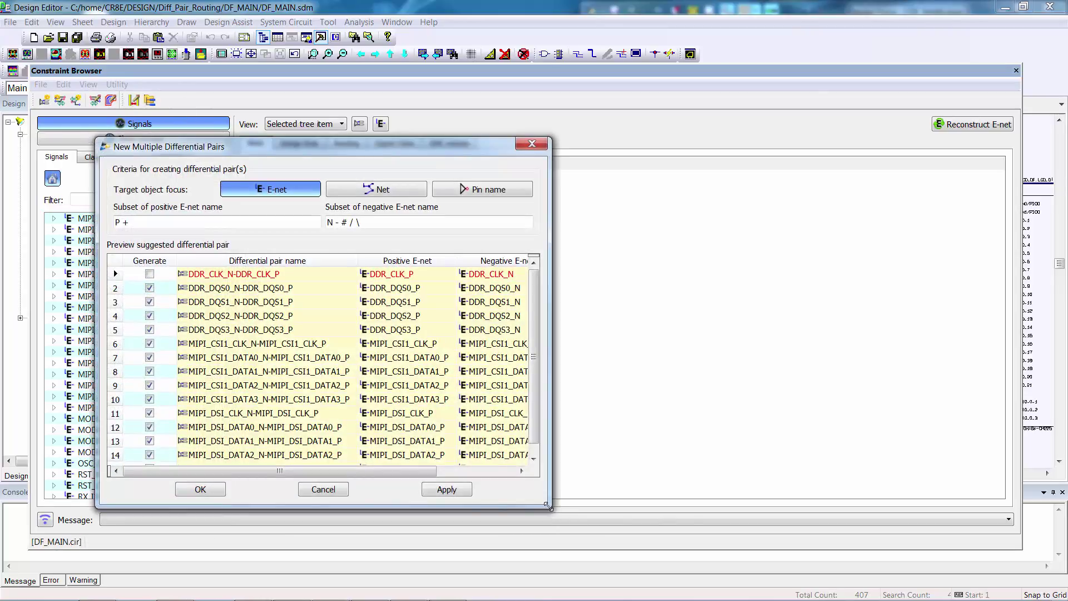
Widen the dialog to see pair status and create the 14 suggested pairs, excluding DDR_CLK.
{"action": "left_click_drag", "start_coordinate": [548, 506], "coordinate": [853, 527]}
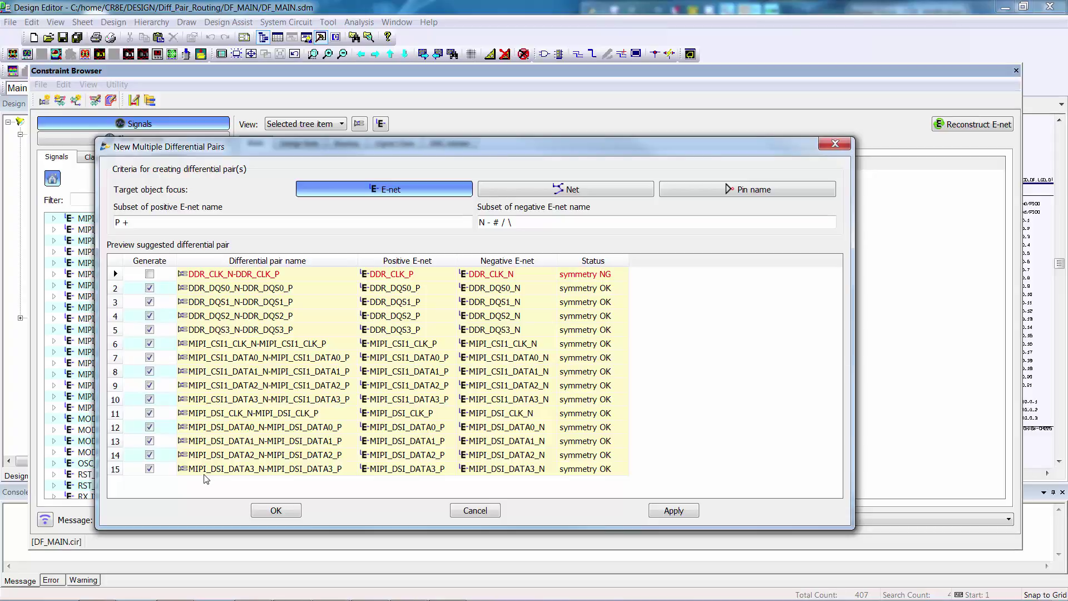
{"action": "left_click", "coordinate": [276, 511]}
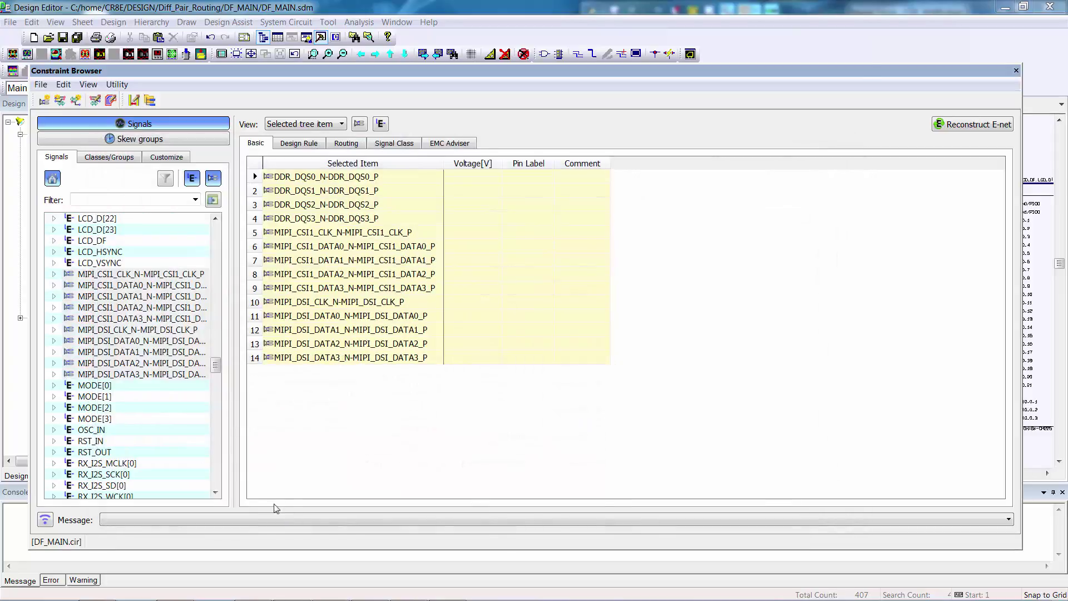
Select the five MIPI_DSI pairs, inspect MIPI_DSI_CLK's N and P nets, and right-click the selection.
{"action": "left_click_drag", "start_coordinate": [129, 330], "coordinate": [129, 373]}
{"action": "left_click", "coordinate": [53, 329]}
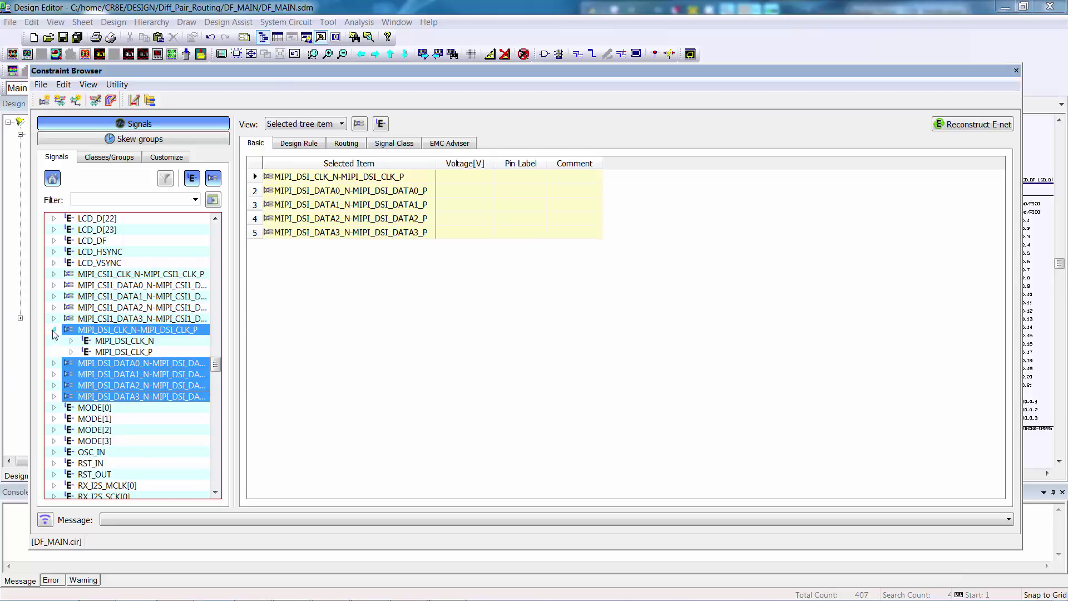
{"action": "left_click", "coordinate": [70, 340]}
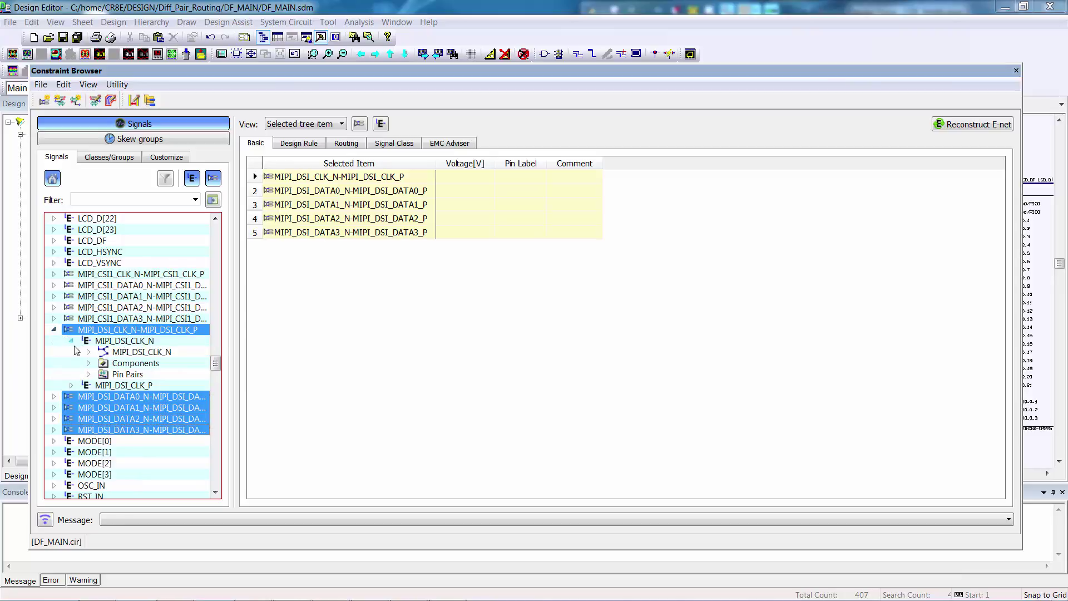
{"action": "left_click", "coordinate": [70, 385]}
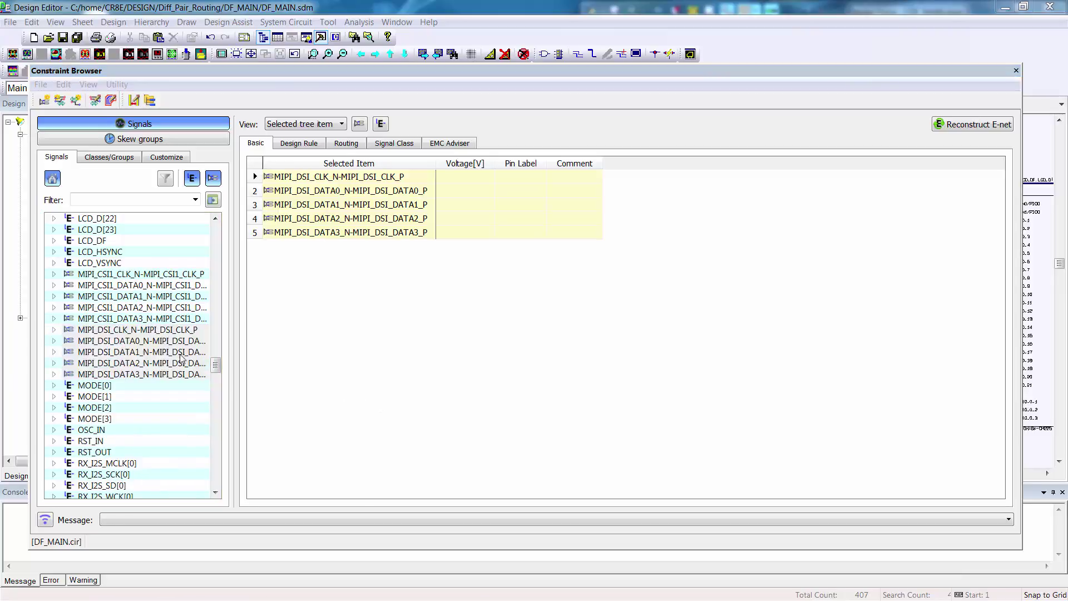
{"action": "right_click", "coordinate": [148, 333]}
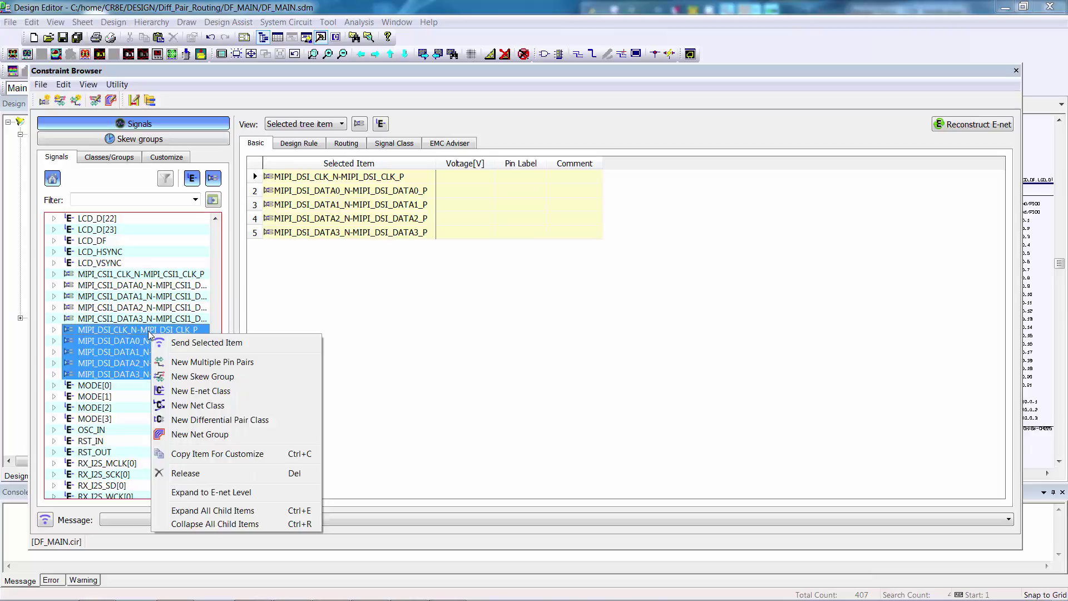
Create pin pairs for the MIPI_DSI signals with IC1 as driver and IC7 as receiver.
{"action": "left_click", "coordinate": [264, 364]}
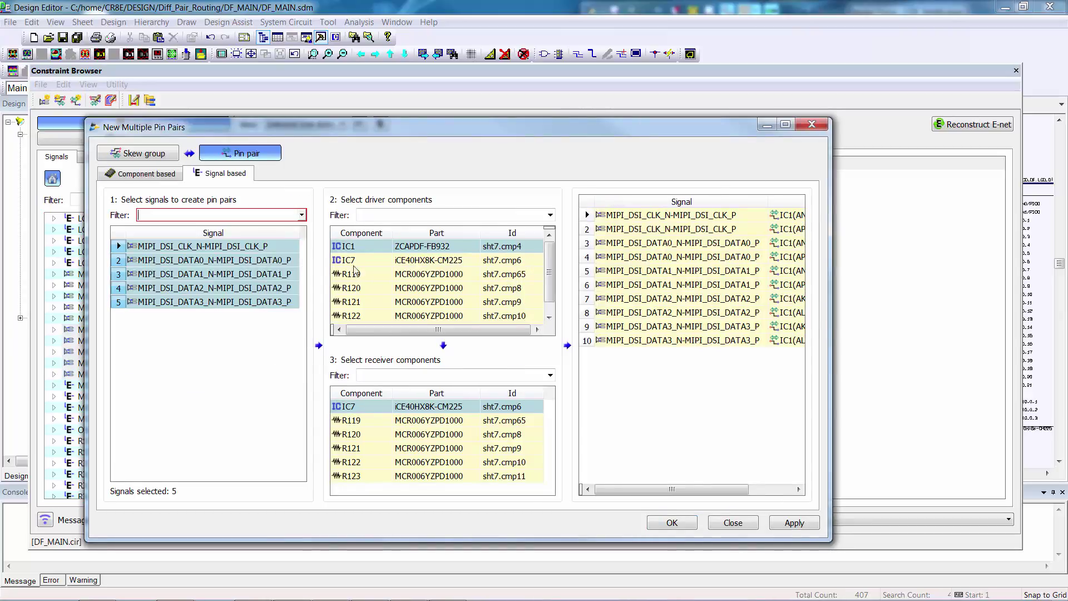
{"action": "left_click", "coordinate": [359, 248]}
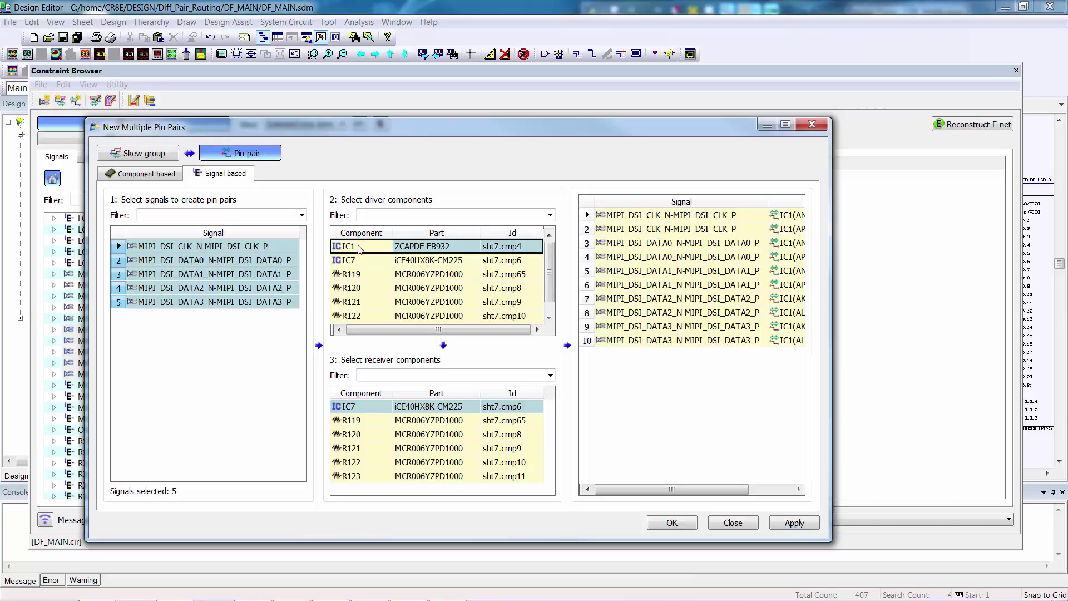
{"action": "left_click", "coordinate": [372, 408]}
{"action": "left_click", "coordinate": [683, 525]}
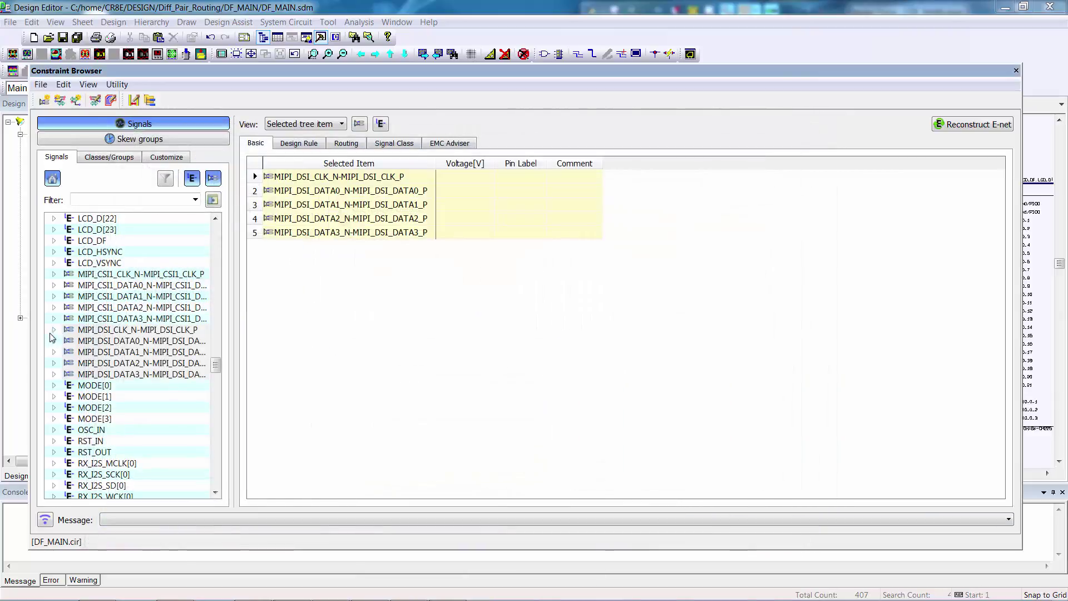
Expand MIPI_DSI_CLK to verify the pin pairs of its N and P nets.
{"action": "left_click", "coordinate": [54, 330]}
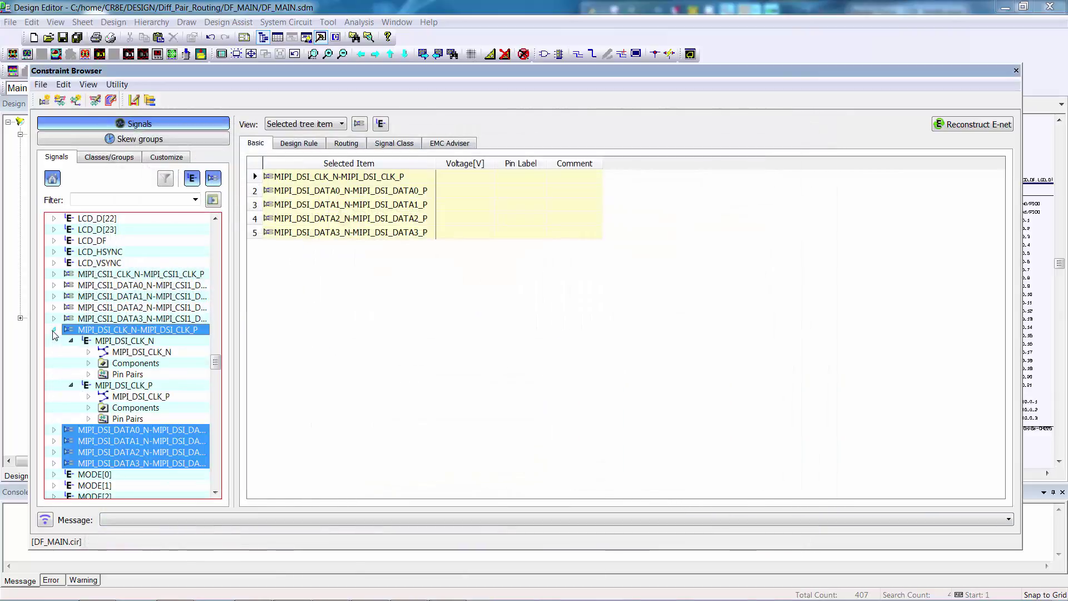
{"action": "left_click", "coordinate": [87, 374]}
{"action": "left_click", "coordinate": [89, 430]}
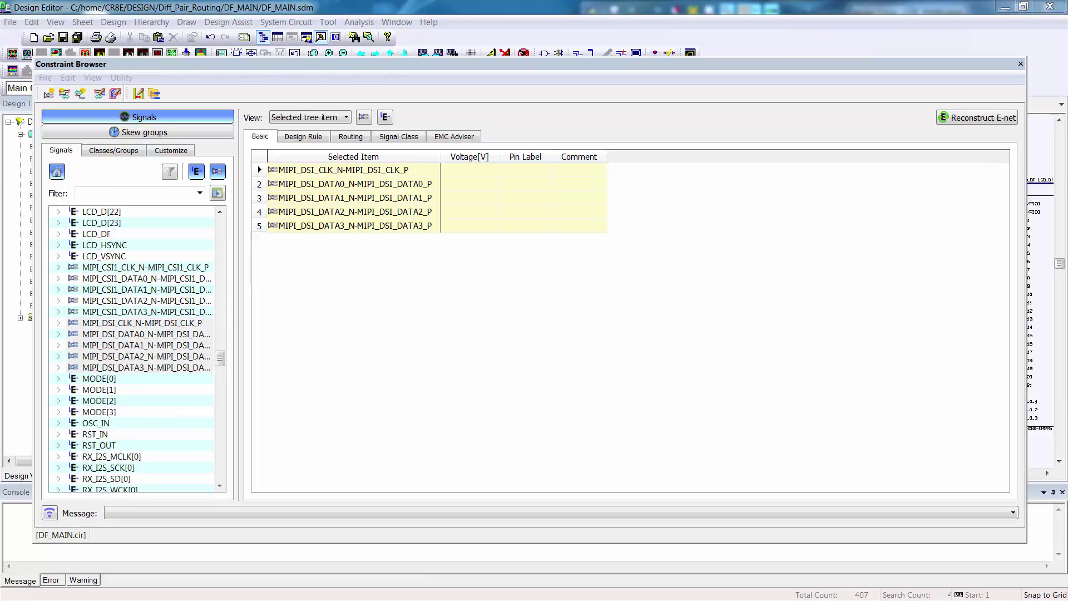
On the Routing tab, give the MIPI_DSI pairs Min Length 19, Max Length 24, Max Skew 1.
{"action": "left_click", "coordinate": [351, 137]}
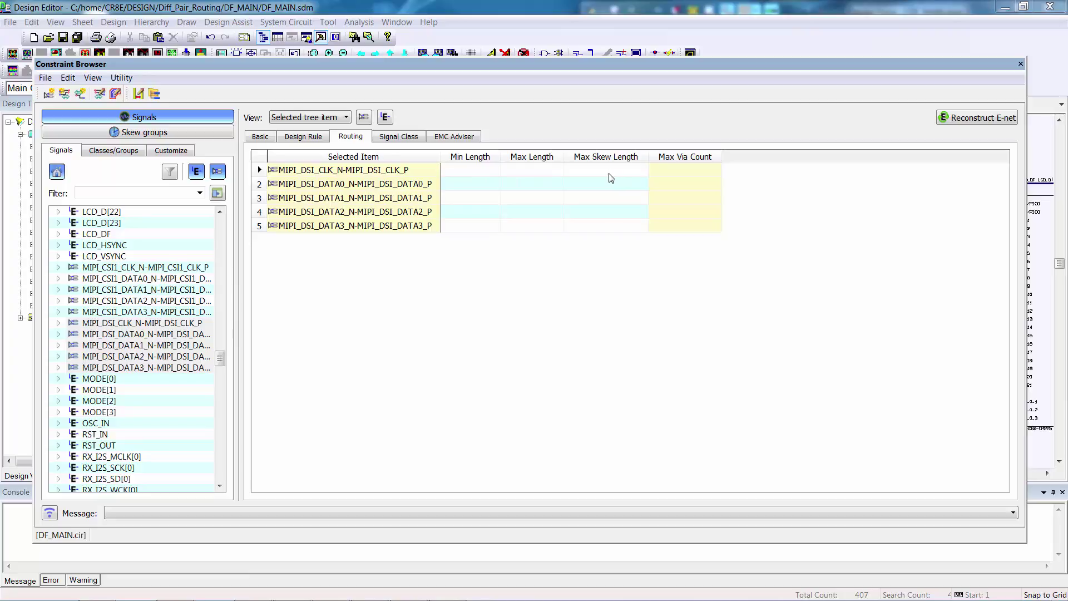
{"action": "left_click", "coordinate": [488, 174]}
{"action": "type", "text": "1"}
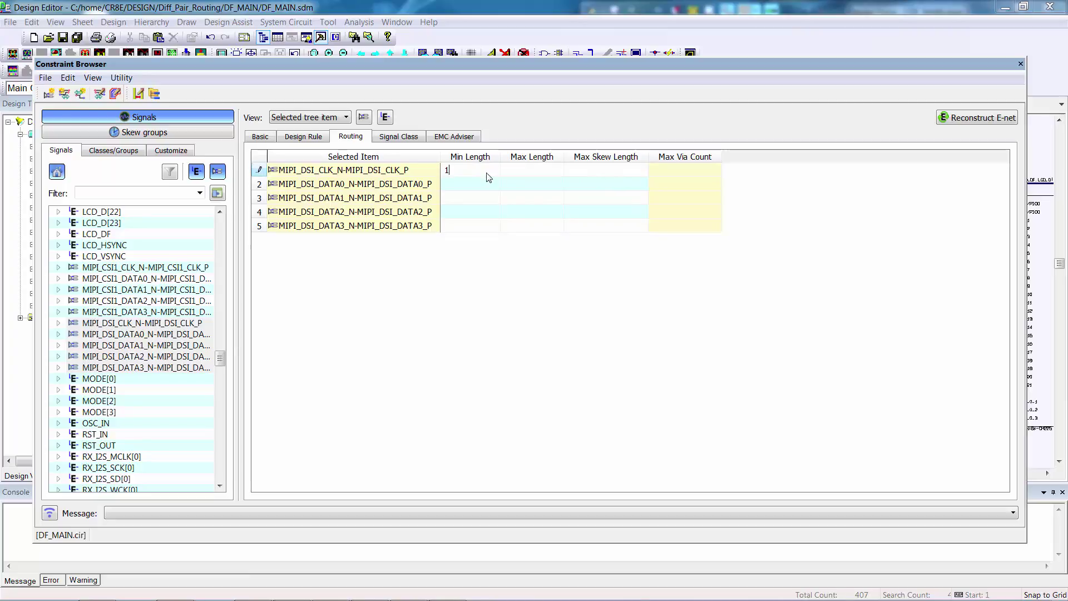
{"action": "type", "text": "9"}
{"action": "left_click", "coordinate": [532, 177]}
{"action": "type", "text": "24"}
{"action": "left_click", "coordinate": [592, 177]}
{"action": "type", "text": "1"}
{"action": "key", "text": "Return"}
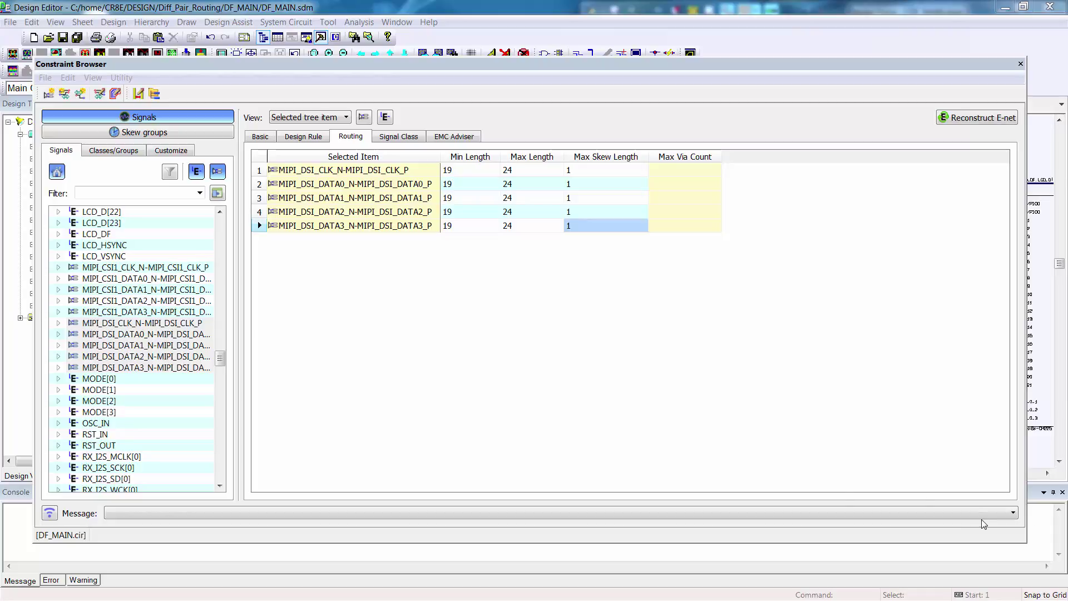
{"action": "left_click", "coordinate": [160, 324]}
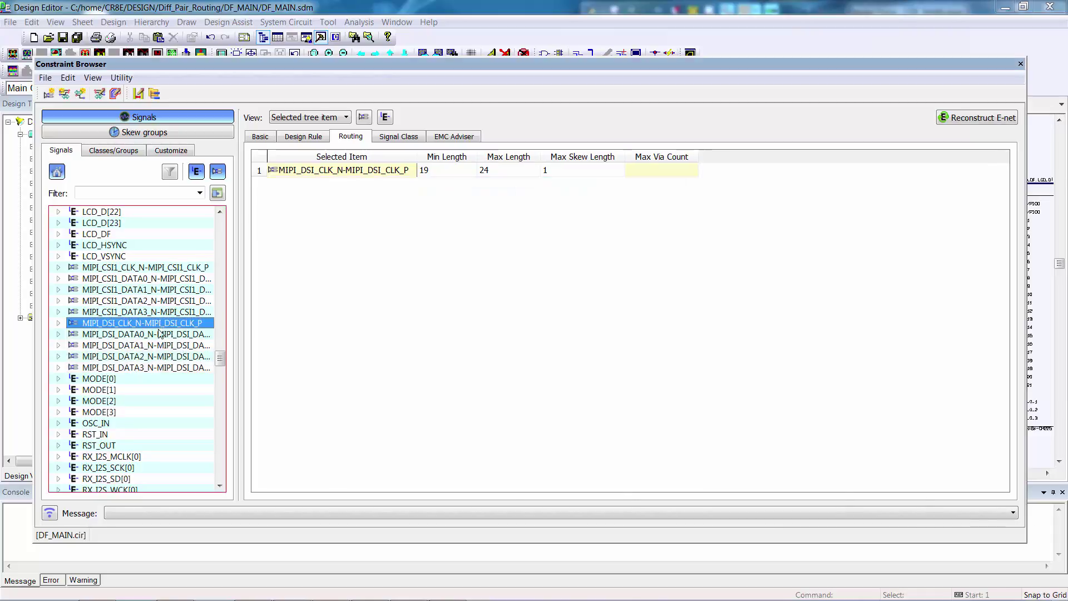
Start a skew group for all five MIPI_DSI pairs: IC1 driver, IC7 receiver, CLK pair as base.
{"action": "left_click", "coordinate": [160, 368], "text": "shift"}
{"action": "right_click", "coordinate": [159, 370]}
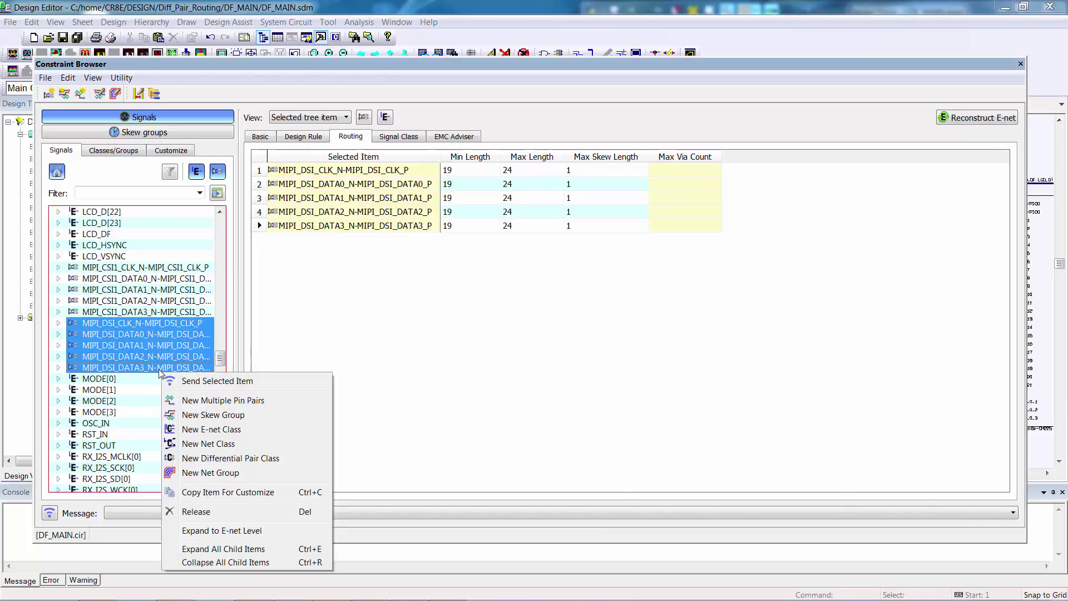
{"action": "left_click", "coordinate": [257, 415]}
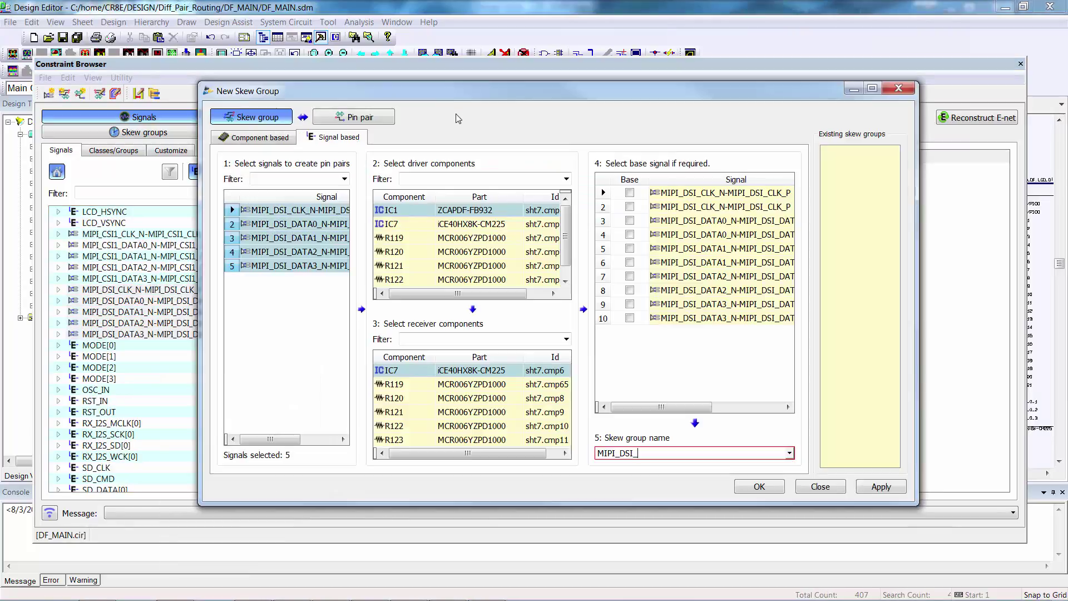
{"action": "left_click", "coordinate": [404, 210]}
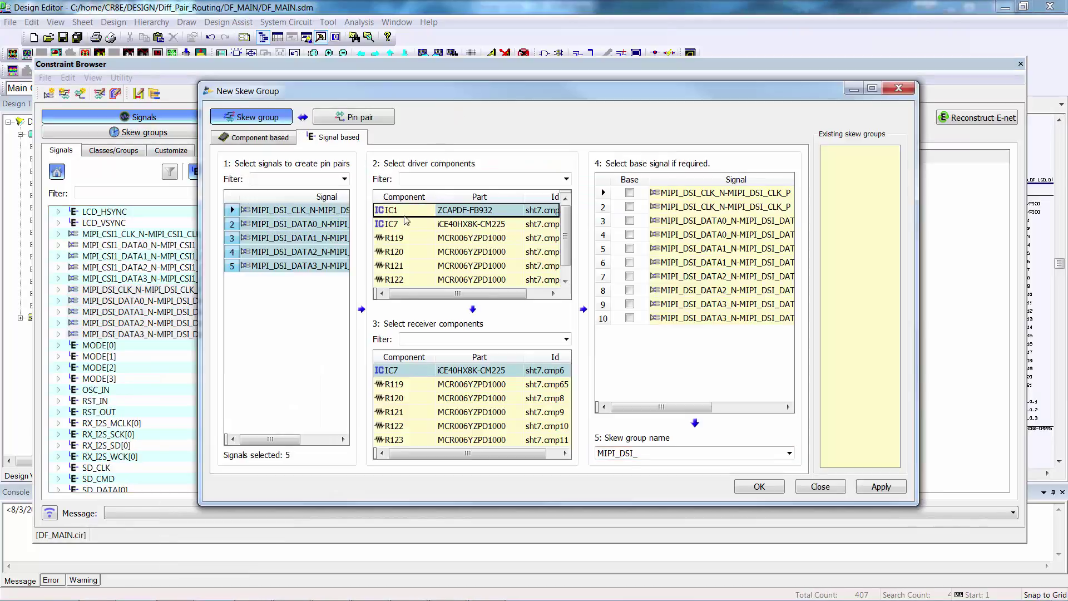
{"action": "left_click", "coordinate": [405, 372]}
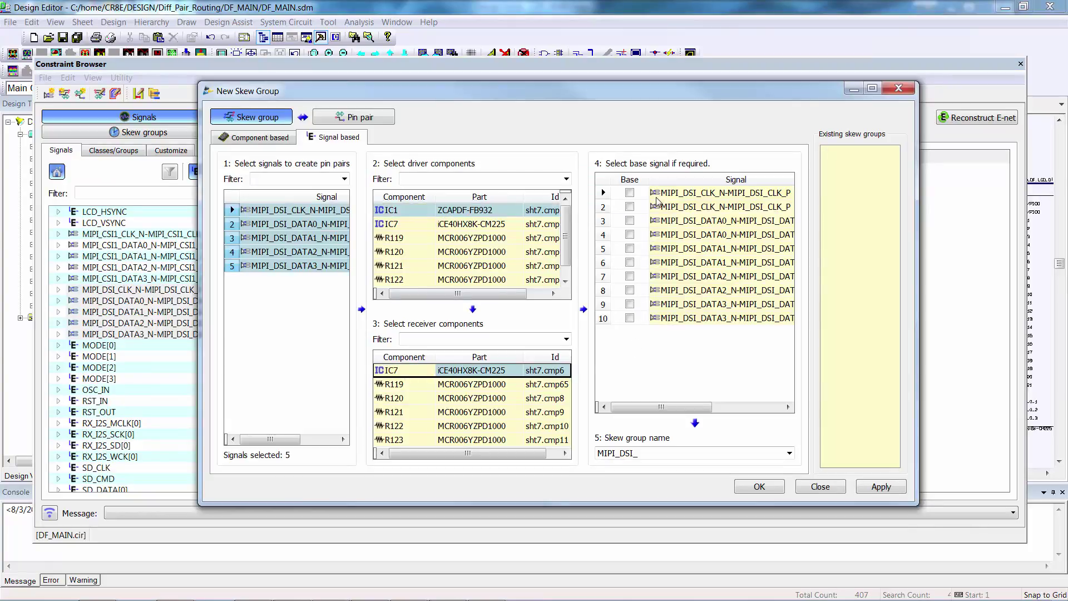
{"action": "left_click", "coordinate": [630, 193]}
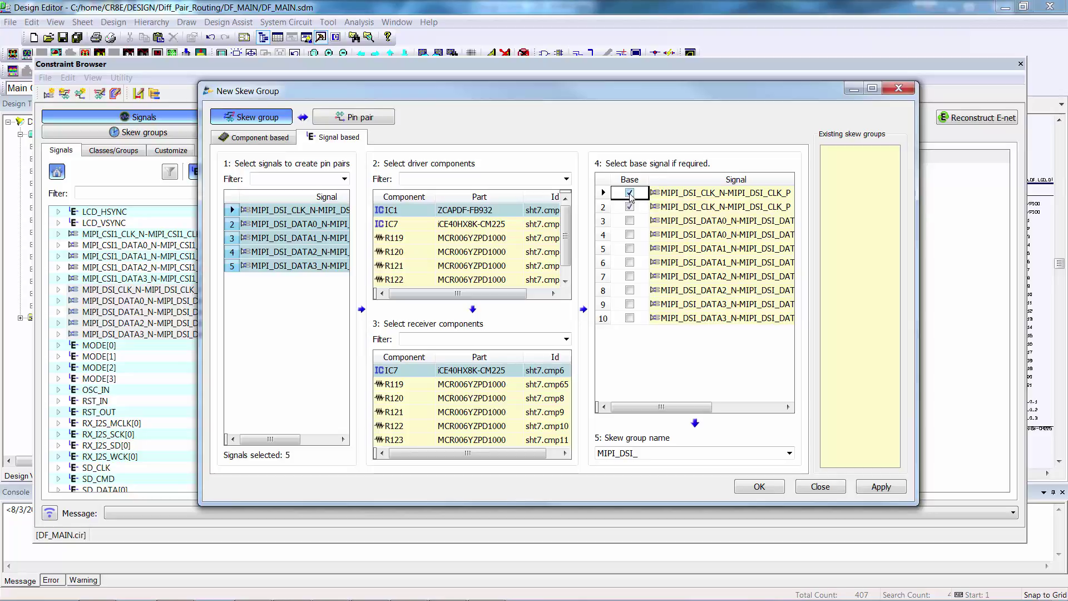
Complete the skew group name, create it, and view the skew group constraints.
{"action": "double_click", "coordinate": [647, 454]}
{"action": "left_click", "coordinate": [647, 454]}
{"action": "type", "text": "GROUP"}
{"action": "left_click", "coordinate": [759, 487]}
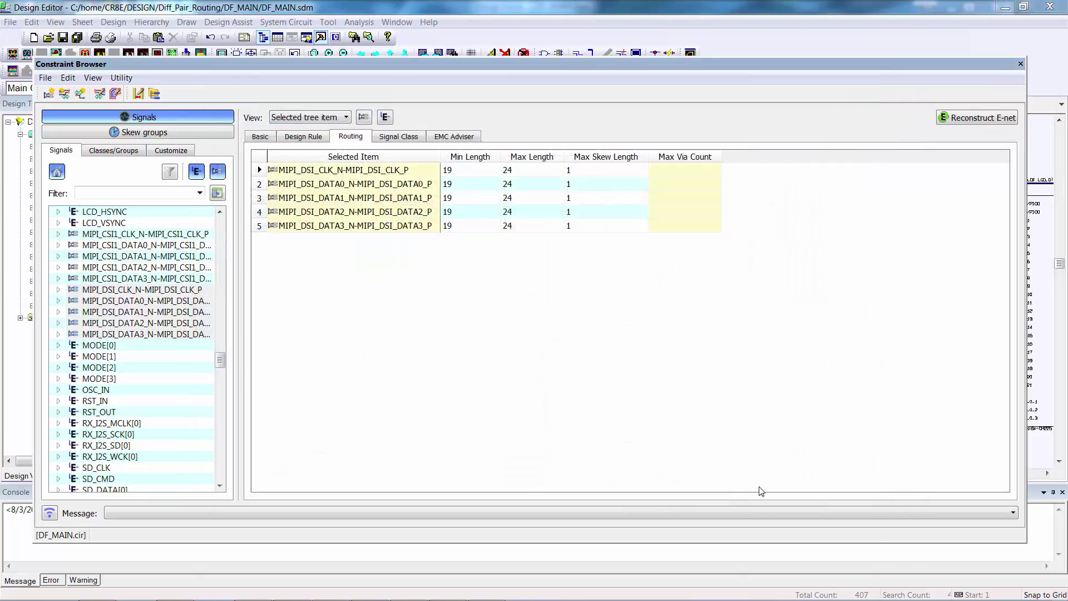
{"action": "left_click", "coordinate": [200, 131]}
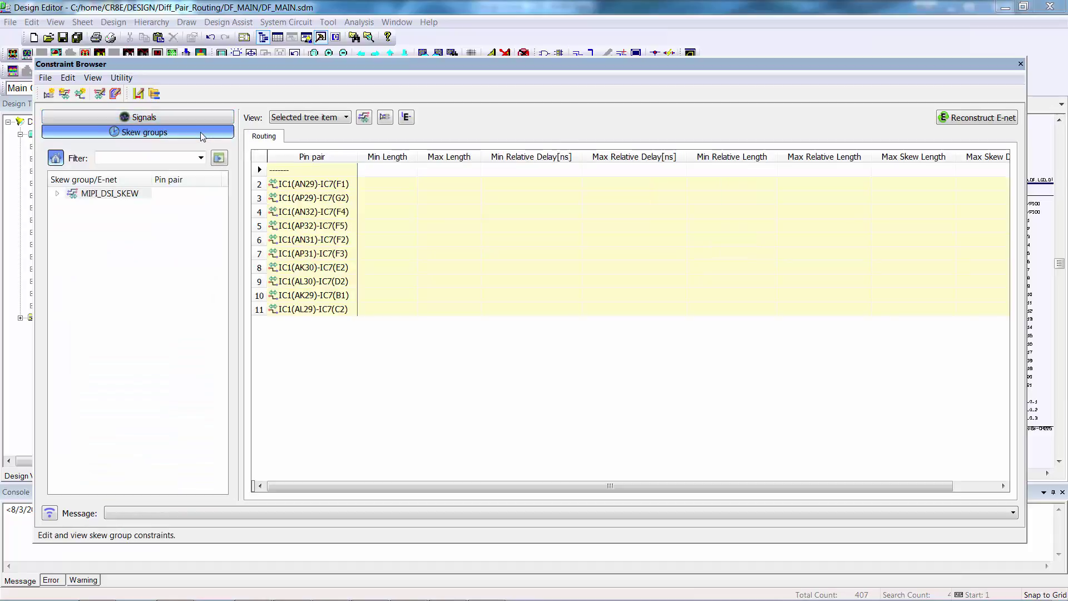
Set MIPI_DSI_SKEW min/max relative length and max skew length to 2, then close the Constraint Browser.
{"action": "left_click", "coordinate": [127, 194]}
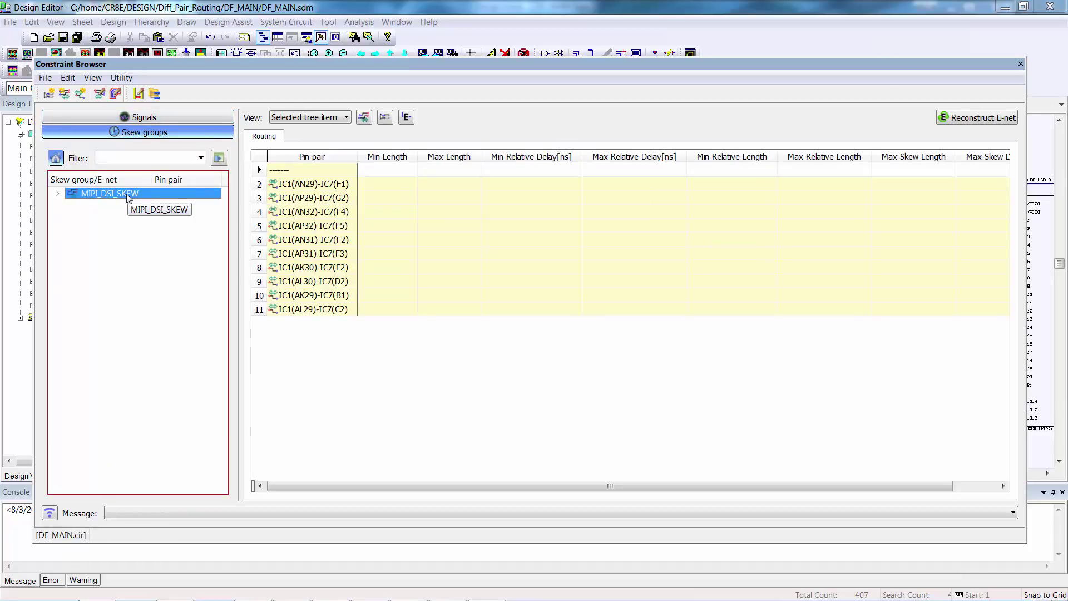
{"action": "scroll", "coordinate": [776, 378], "scroll_direction": "right", "scroll_amount": 2}
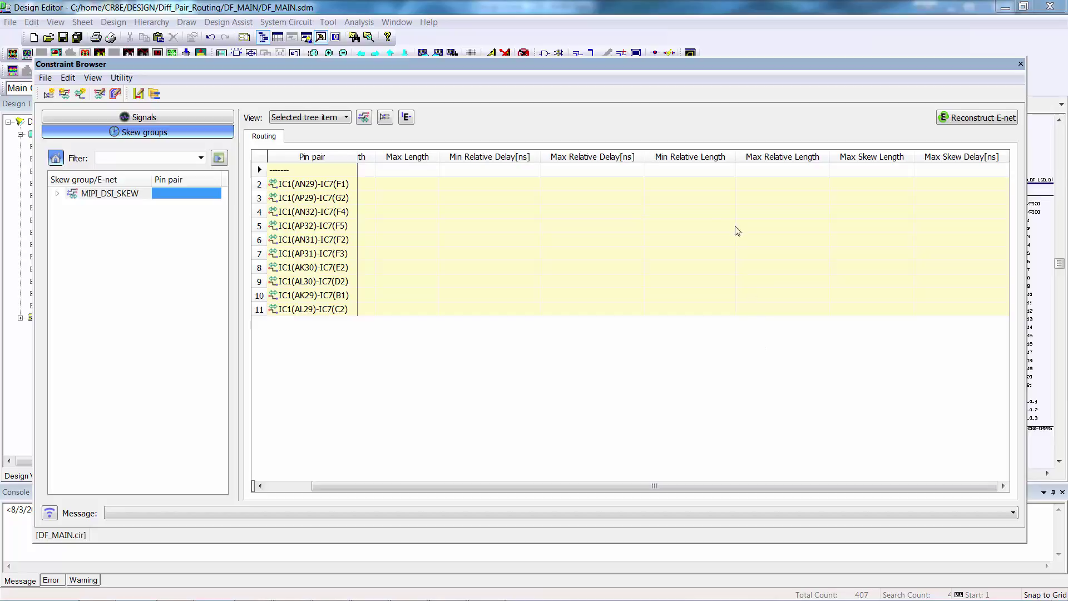
{"action": "left_click", "coordinate": [717, 176]}
{"action": "type", "text": "2"}
{"action": "left_click", "coordinate": [758, 174]}
{"action": "type", "text": "2"}
{"action": "left_click", "coordinate": [850, 175]}
{"action": "type", "text": "2"}
{"action": "key", "text": "alt+F4"}
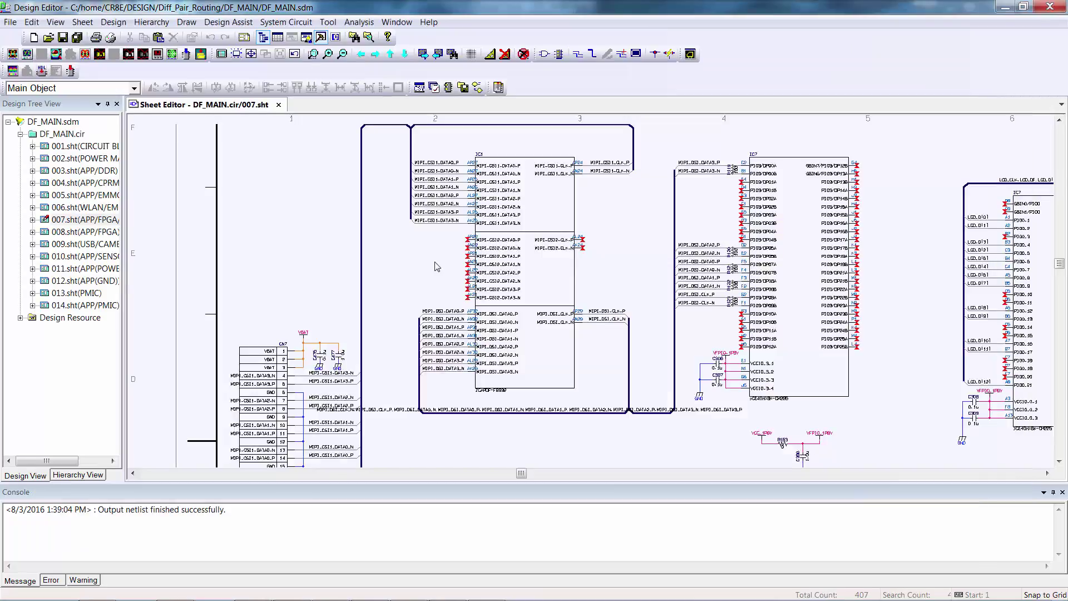
Forward-annotate the design to Design Force via Tool > Forward Annotation.
{"action": "left_click", "coordinate": [329, 22]}
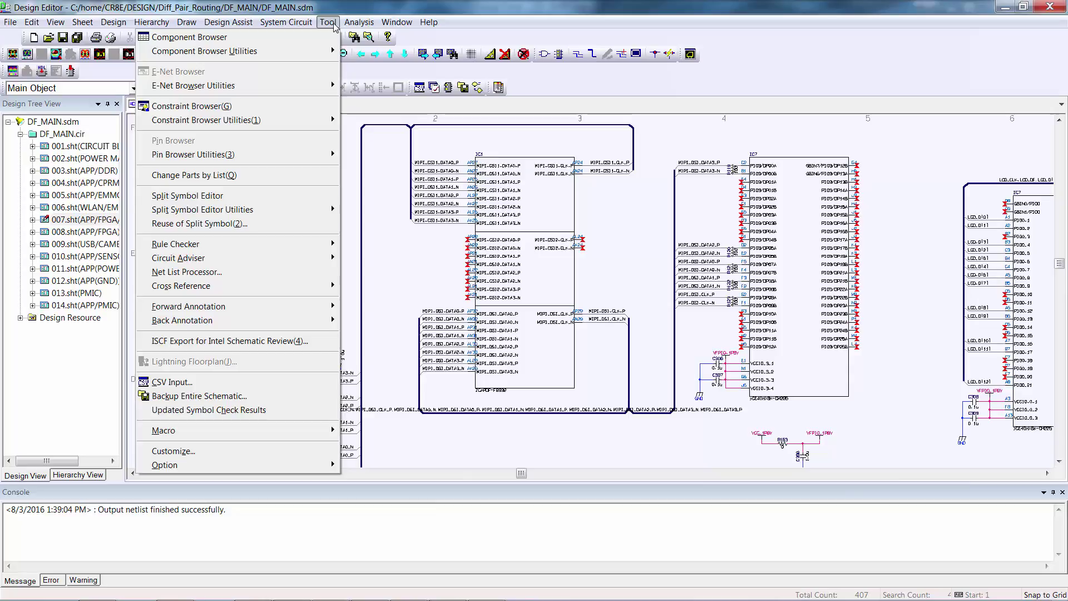
{"action": "mouse_move", "coordinate": [329, 306]}
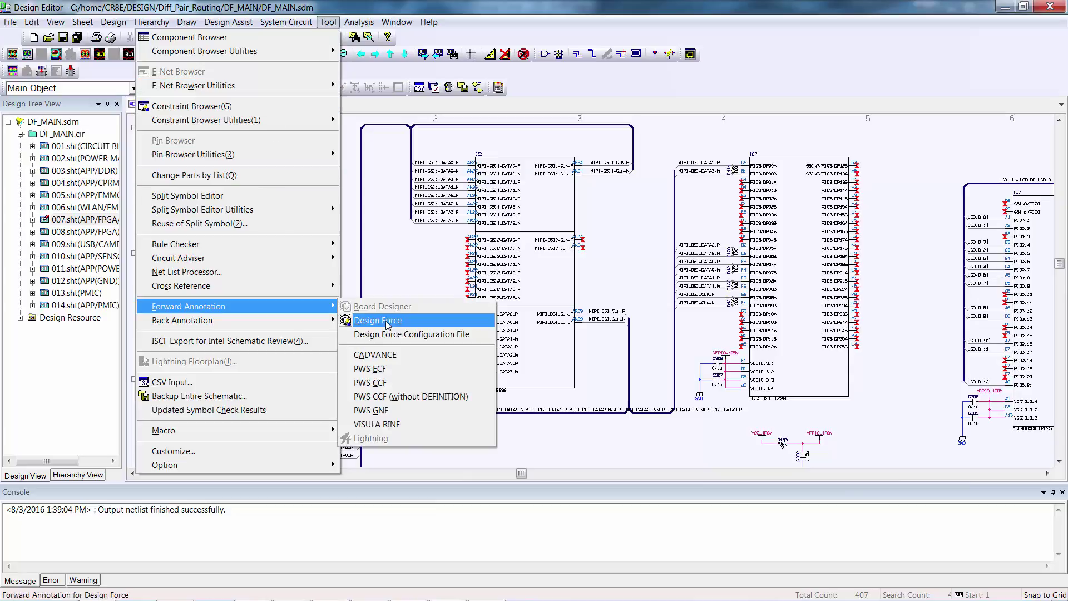
{"action": "left_click", "coordinate": [387, 322]}
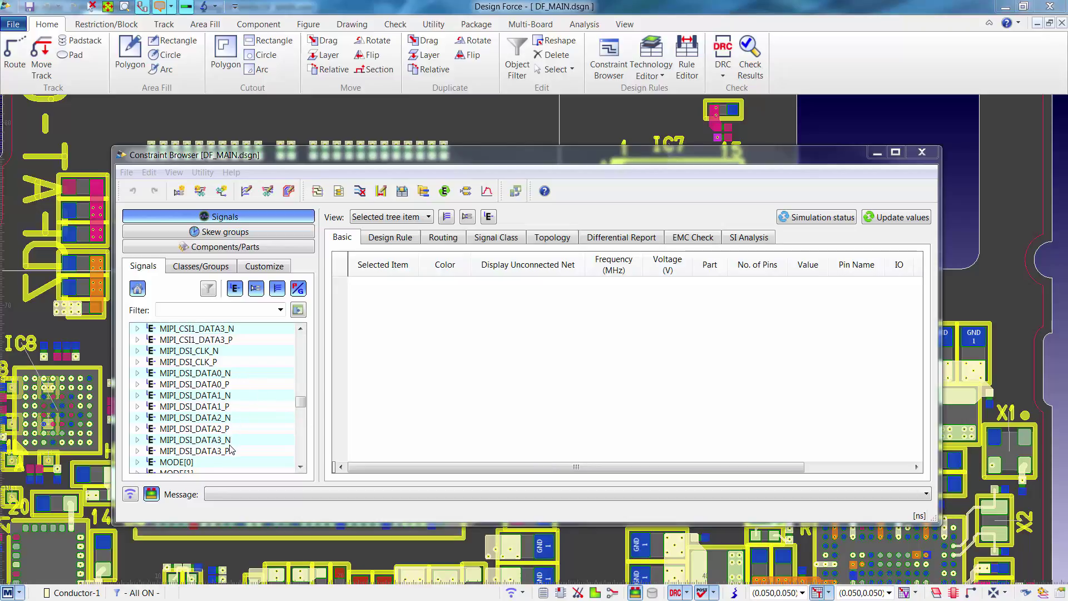
Review the imported skew group constraints and start routing from the MIPI_DSI_DATA0_P pin at IC7.
{"action": "left_click", "coordinate": [235, 234]}
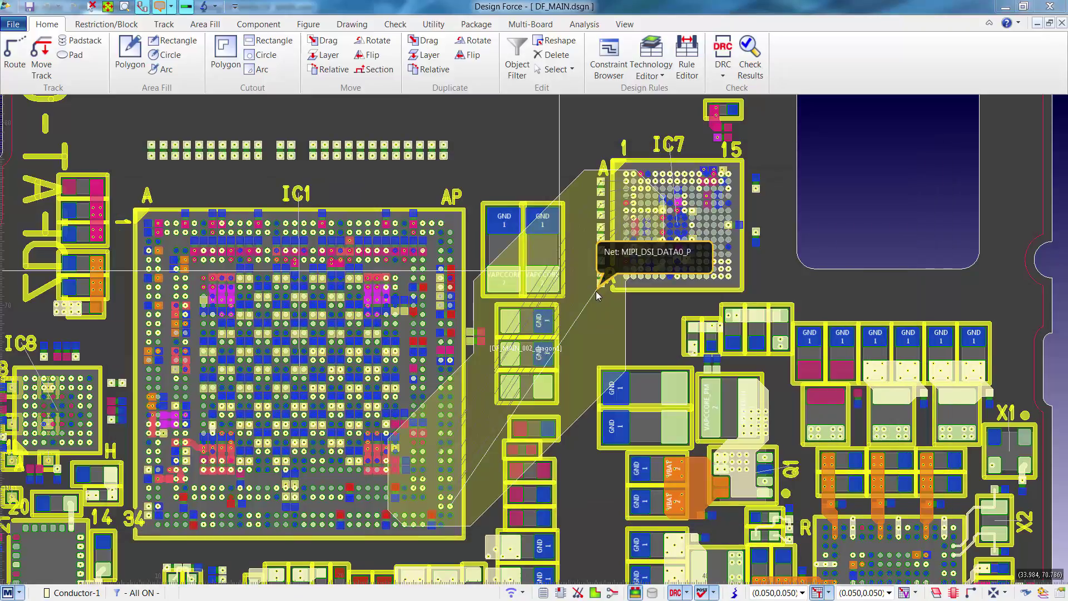
{"action": "left_click", "coordinate": [596, 291]}
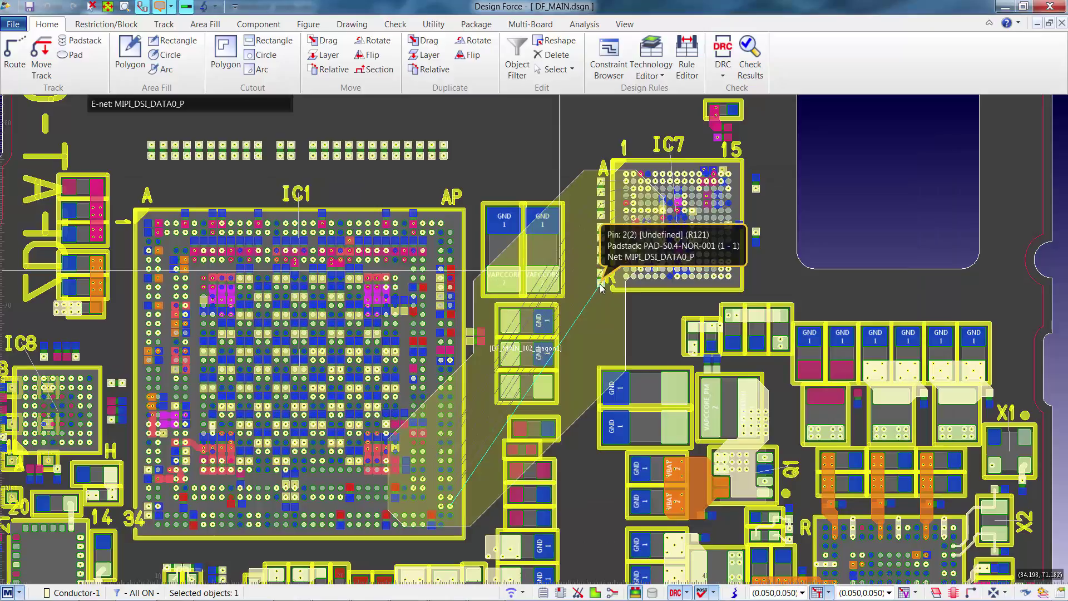
{"action": "double_click", "coordinate": [601, 287]}
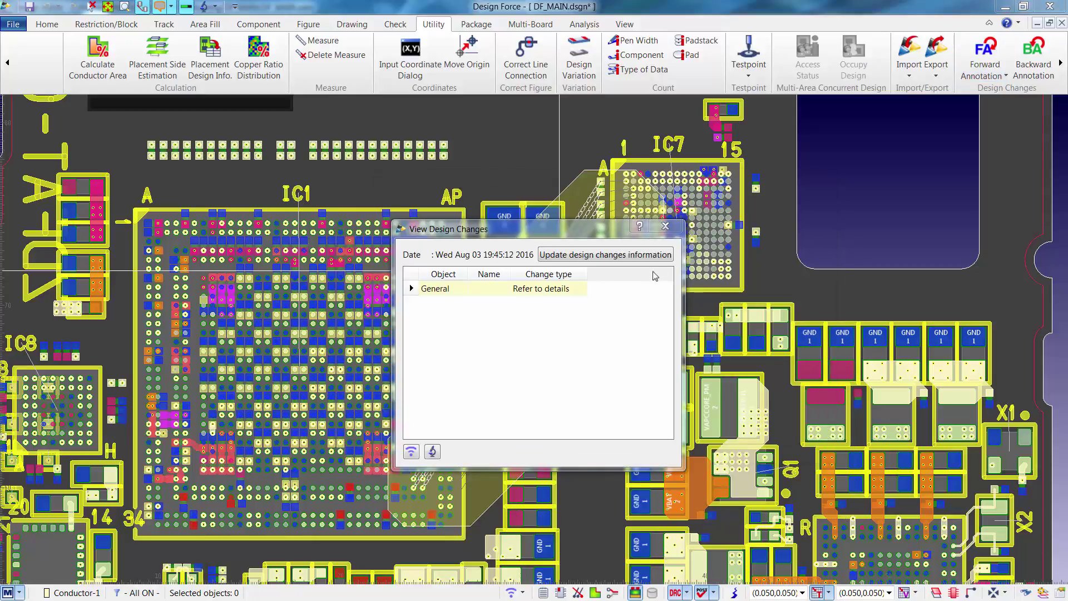
Close the design changes list and set MIPI_DSI_SKEW's Min Relative Length to -2 in the Constraint Browser.
{"action": "left_click", "coordinate": [665, 226]}
{"action": "scroll", "coordinate": [617, 56], "scroll_direction": "up", "scroll_amount": 8}
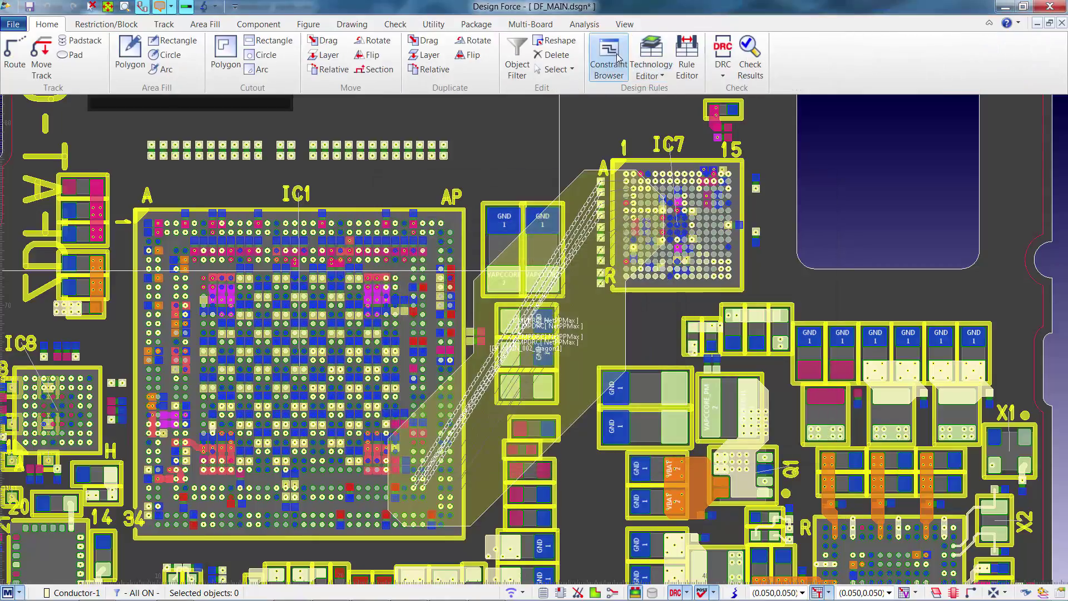
{"action": "left_click", "coordinate": [618, 56]}
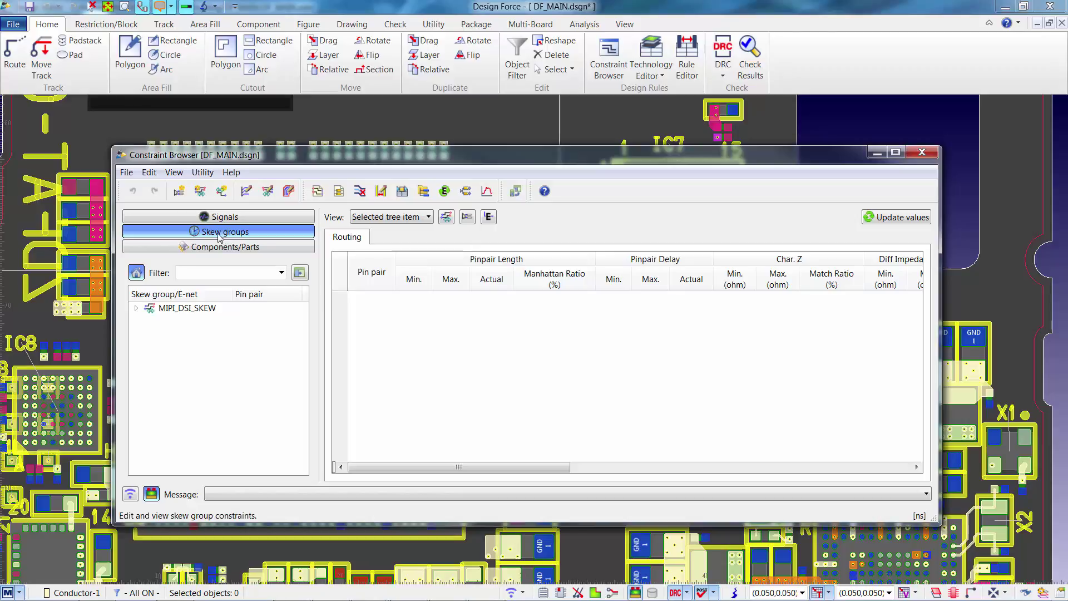
{"action": "left_click", "coordinate": [189, 308]}
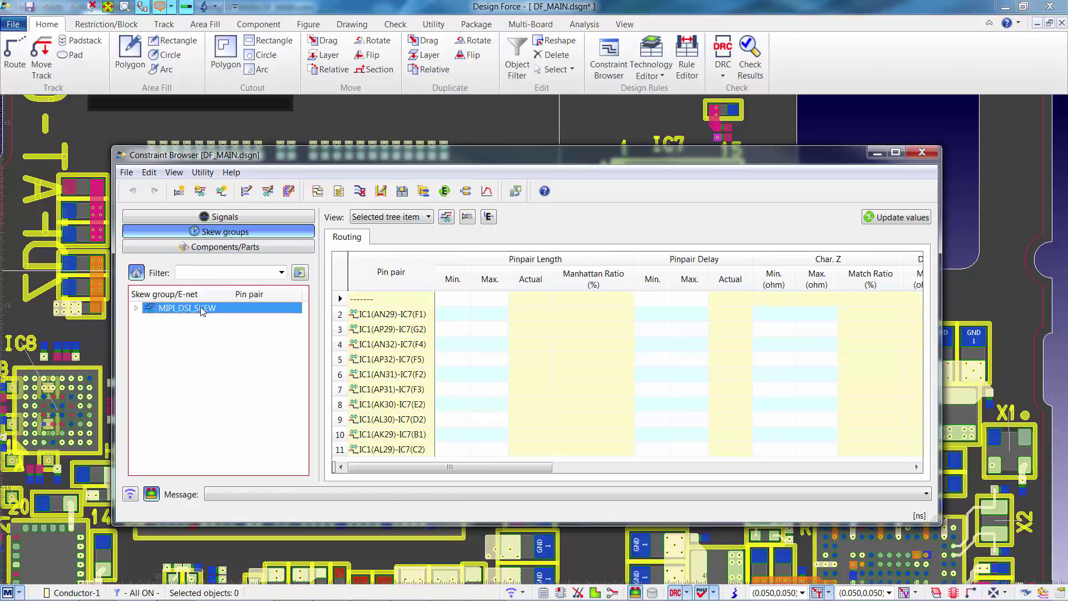
{"action": "left_click_drag", "start_coordinate": [523, 467], "coordinate": [845, 472]}
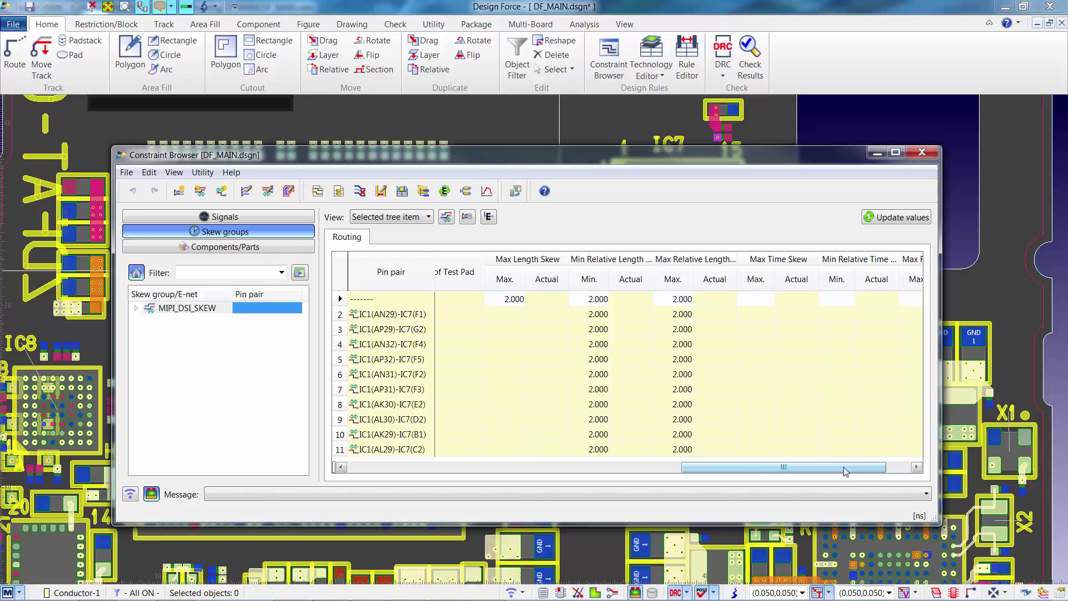
{"action": "left_click", "coordinate": [593, 300]}
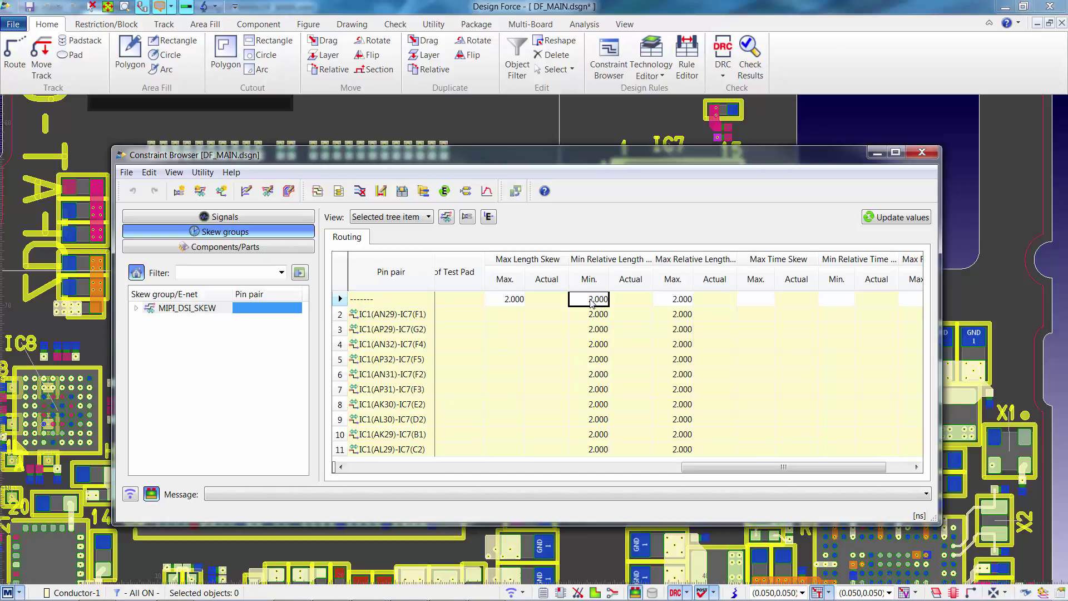
{"action": "type", "text": "-2"}
{"action": "left_click", "coordinate": [619, 314]}
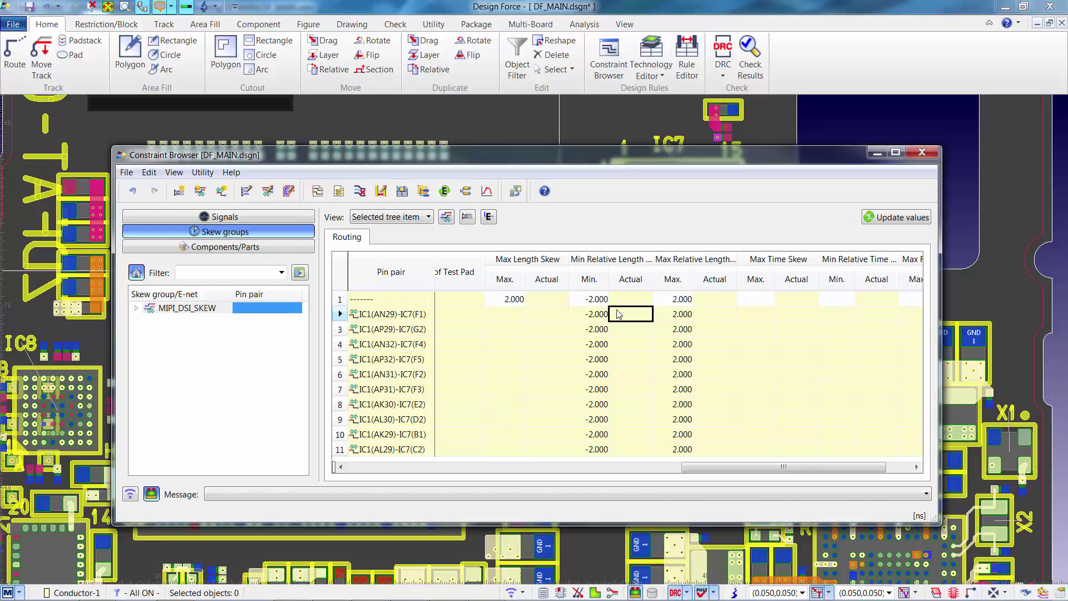
Review the Routing tab limits for signals MIPI_DSI_CLK through MIPI_DSI_DATA3.
{"action": "left_click", "coordinate": [220, 217]}
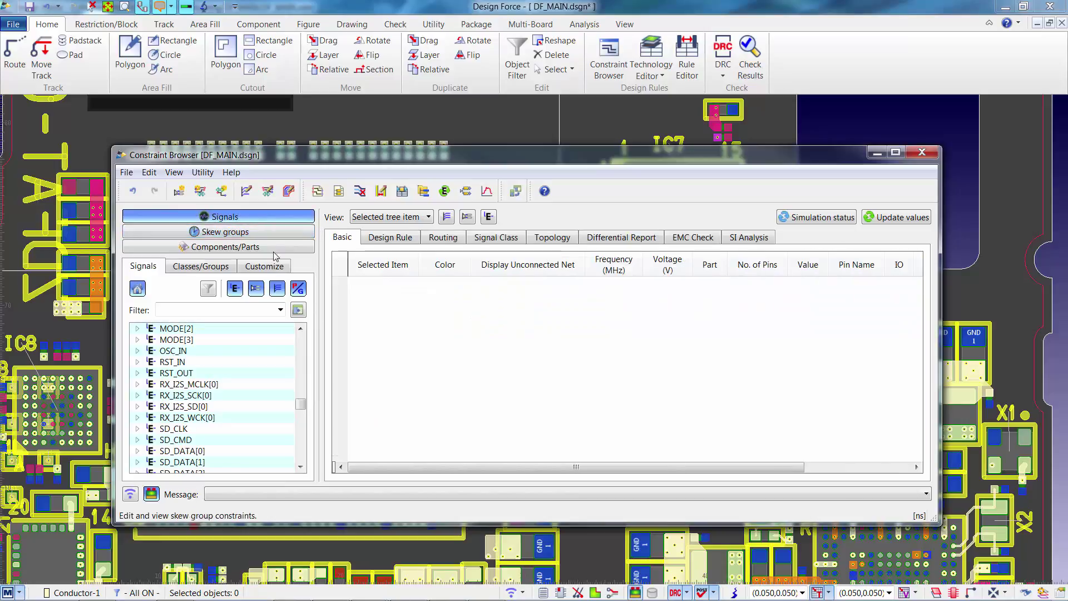
{"action": "scroll", "coordinate": [302, 397], "scroll_direction": "up", "scroll_amount": 3}
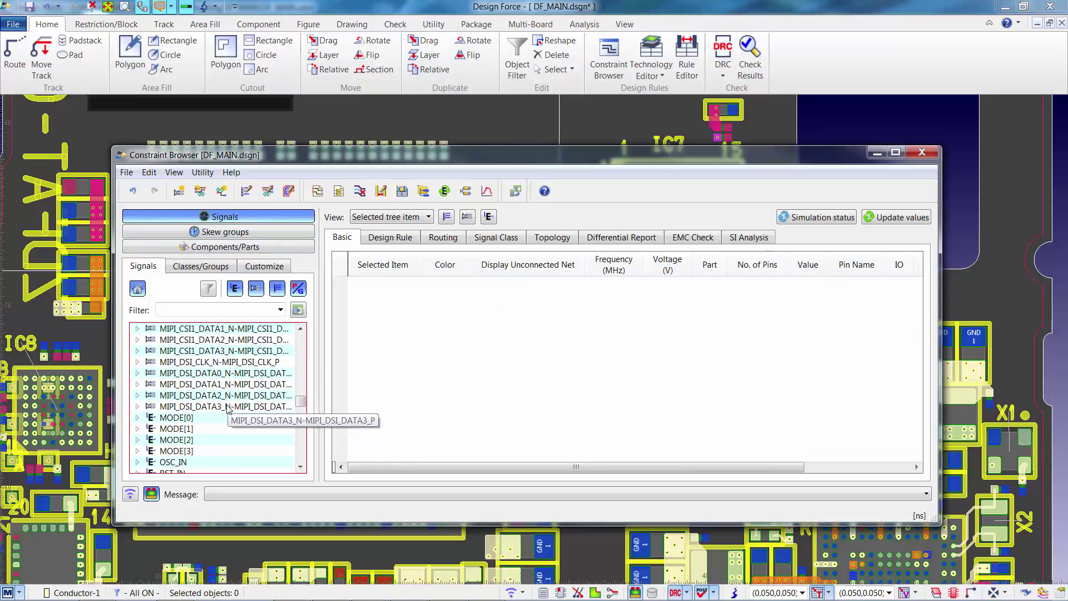
{"action": "left_click", "coordinate": [196, 362]}
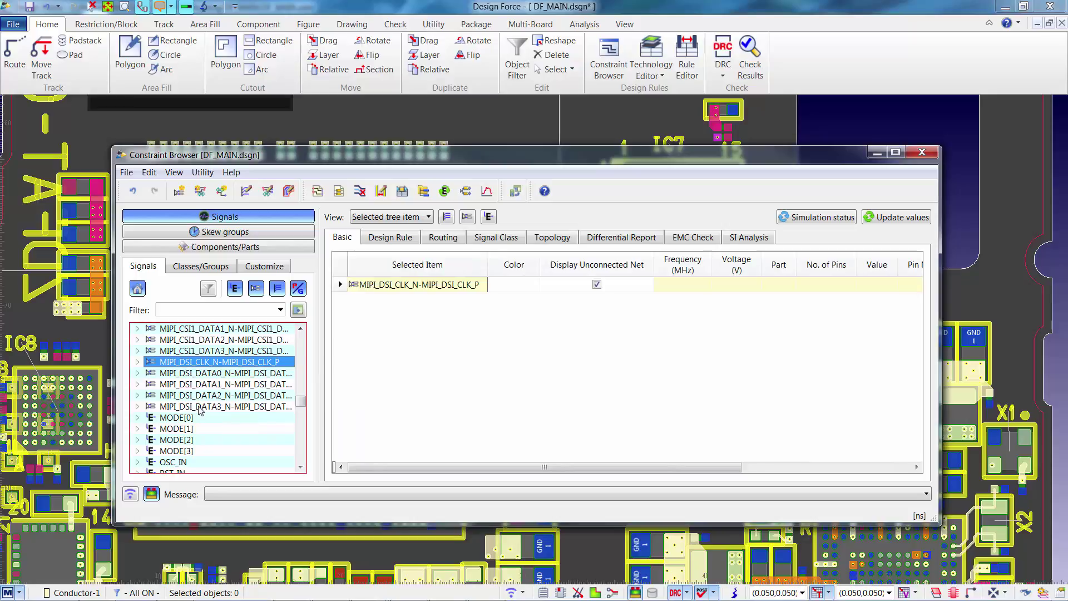
{"action": "left_click", "coordinate": [199, 408], "text": "shift"}
{"action": "left_click", "coordinate": [443, 237]}
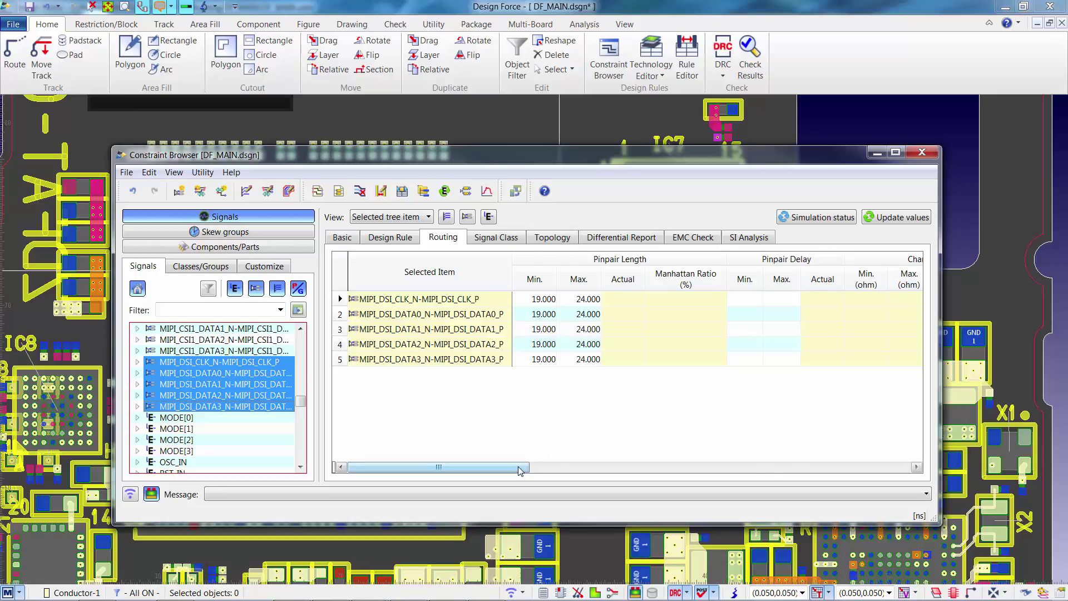
{"action": "left_click_drag", "start_coordinate": [520, 470], "coordinate": [901, 470]}
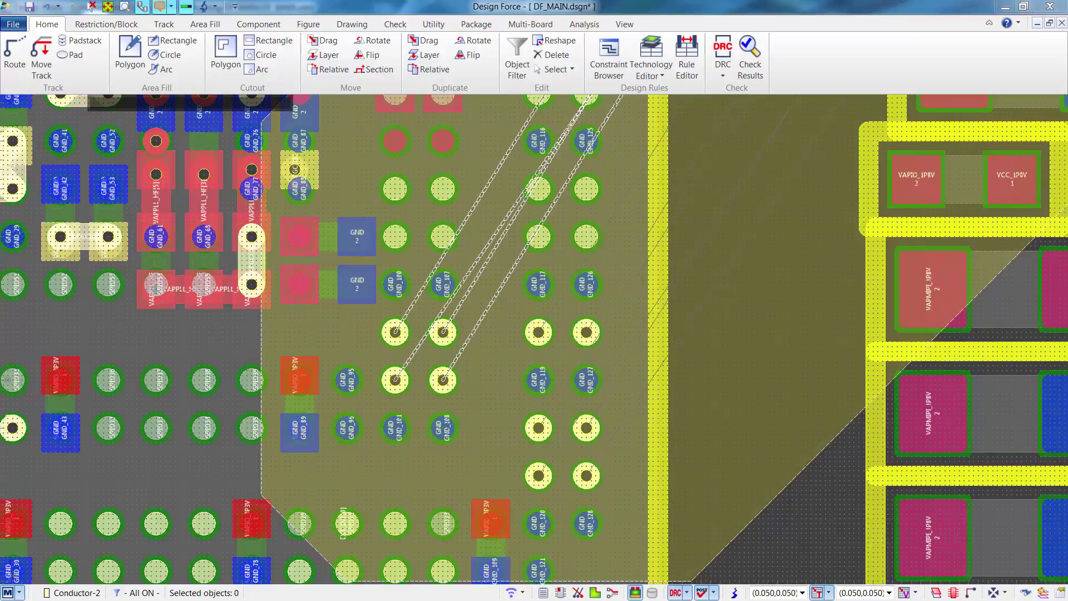
Start differential-pair routing on MIPI_DSI_DATA0 with tangent arcs enabled.
{"action": "left_click", "coordinate": [600, 460]}
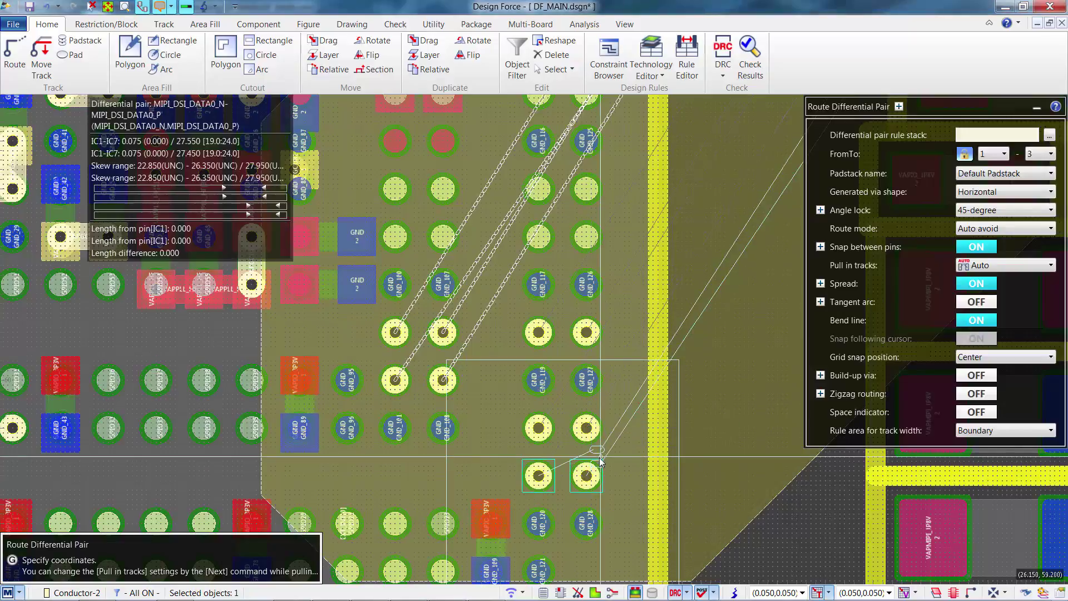
{"action": "left_click", "coordinate": [1050, 266]}
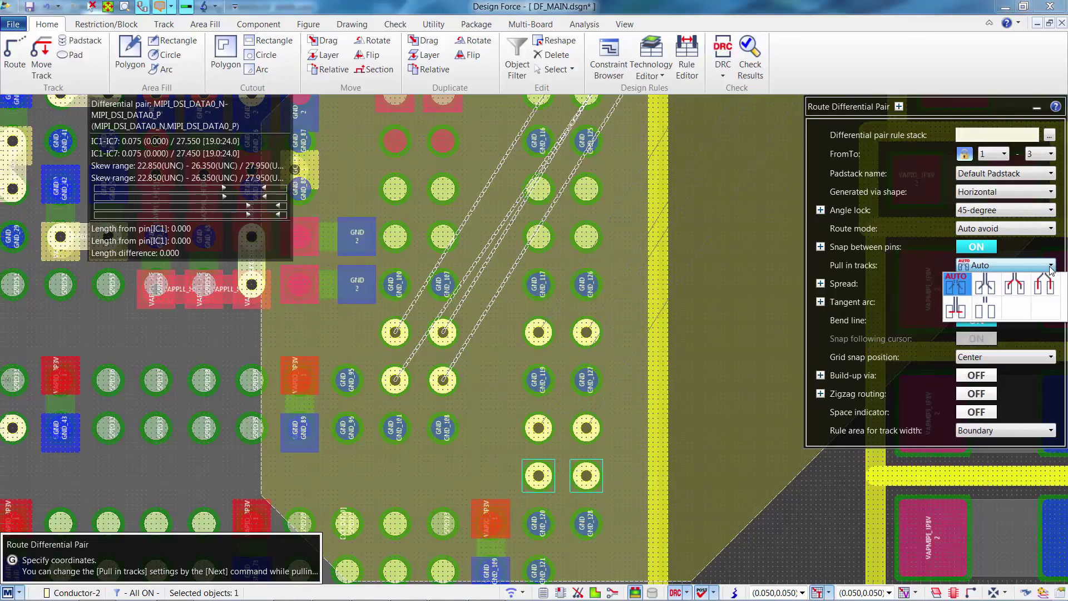
{"action": "left_click", "coordinate": [820, 302]}
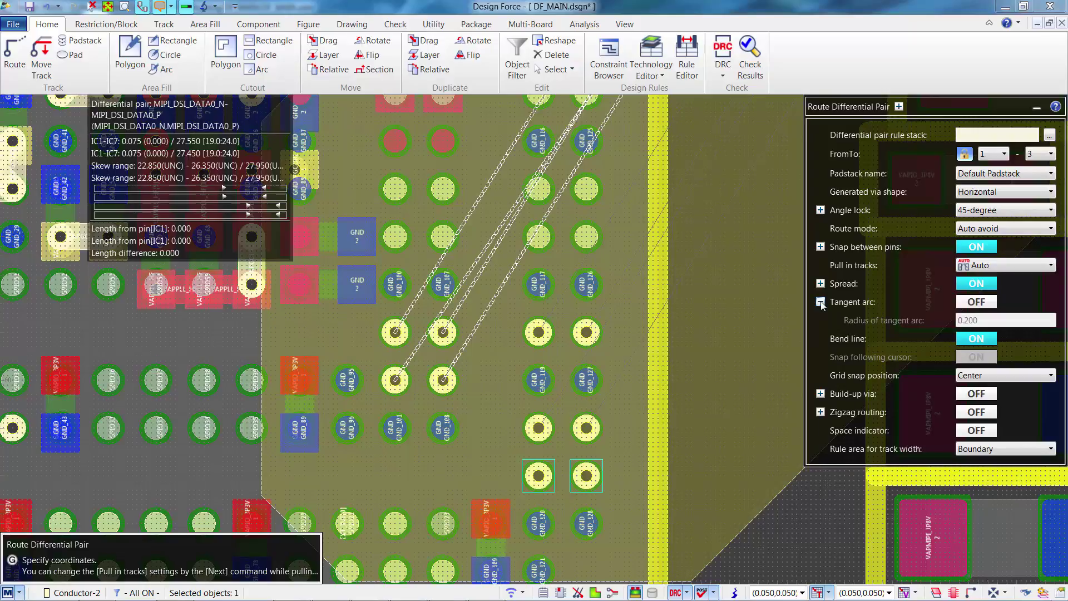
{"action": "left_click", "coordinate": [822, 303]}
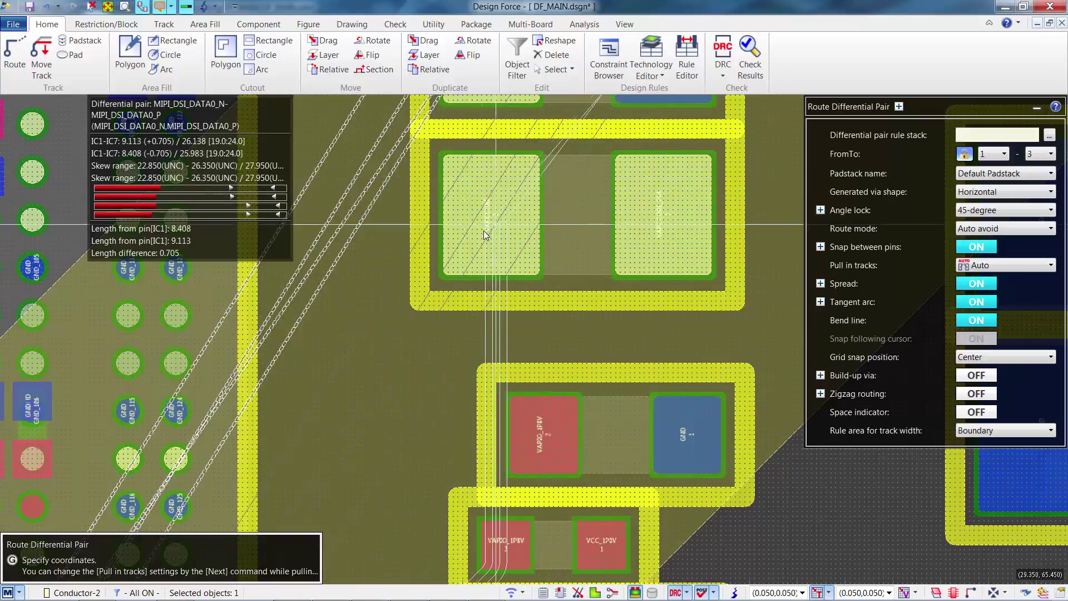
Route the MIPI_DSI_DATA0 pair from its pins and finish it at IC7.
{"action": "key", "text": "Right"}
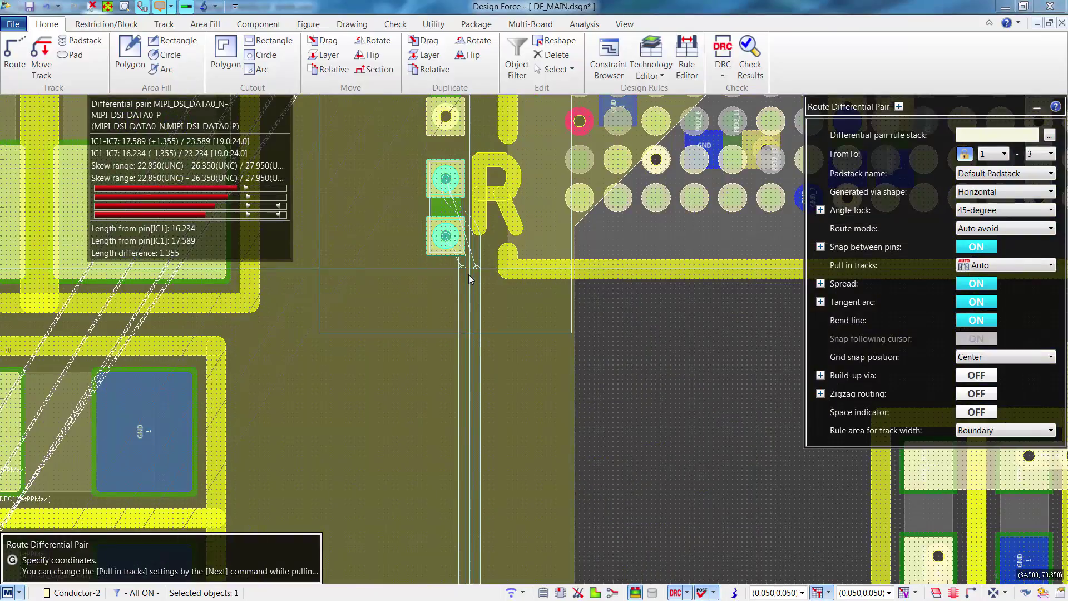
{"action": "key", "text": "Up"}
{"action": "scroll", "coordinate": [598, 255], "scroll_direction": "down", "scroll_amount": 1}
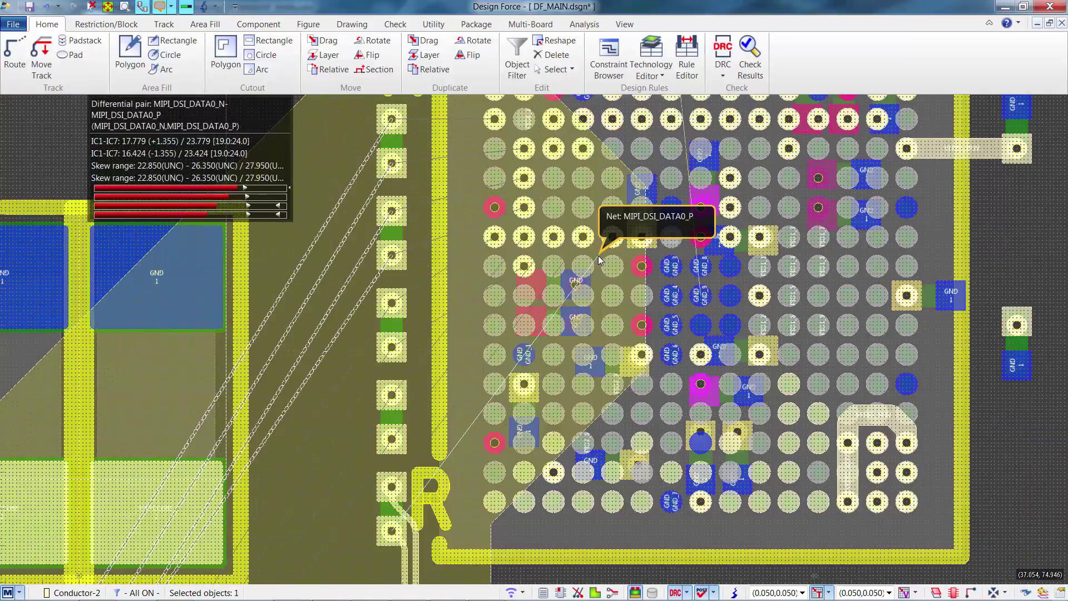
{"action": "left_click", "coordinate": [598, 256]}
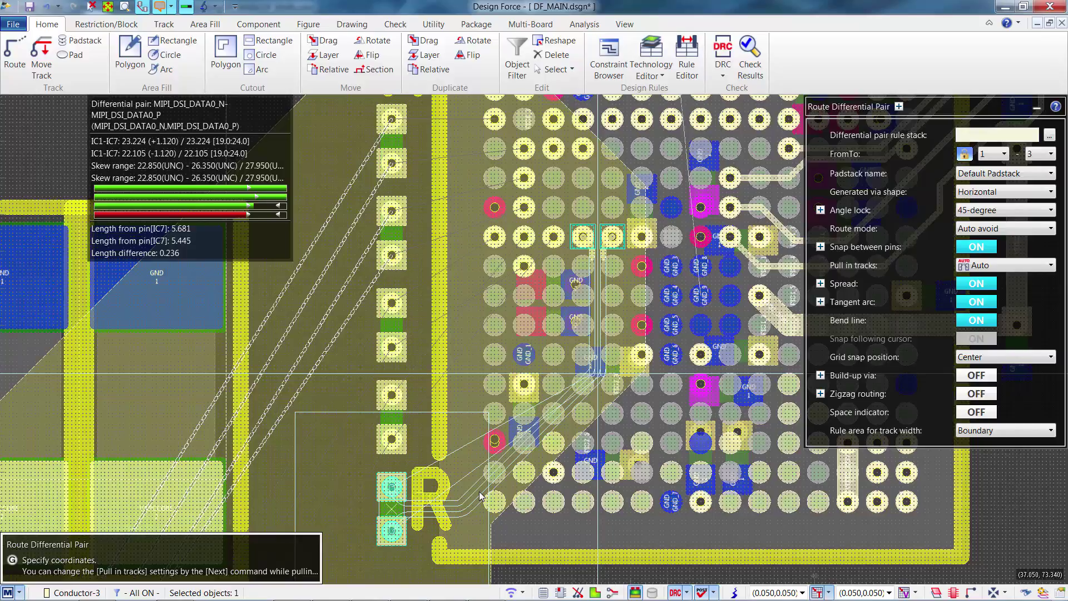
{"action": "double_click", "coordinate": [480, 495]}
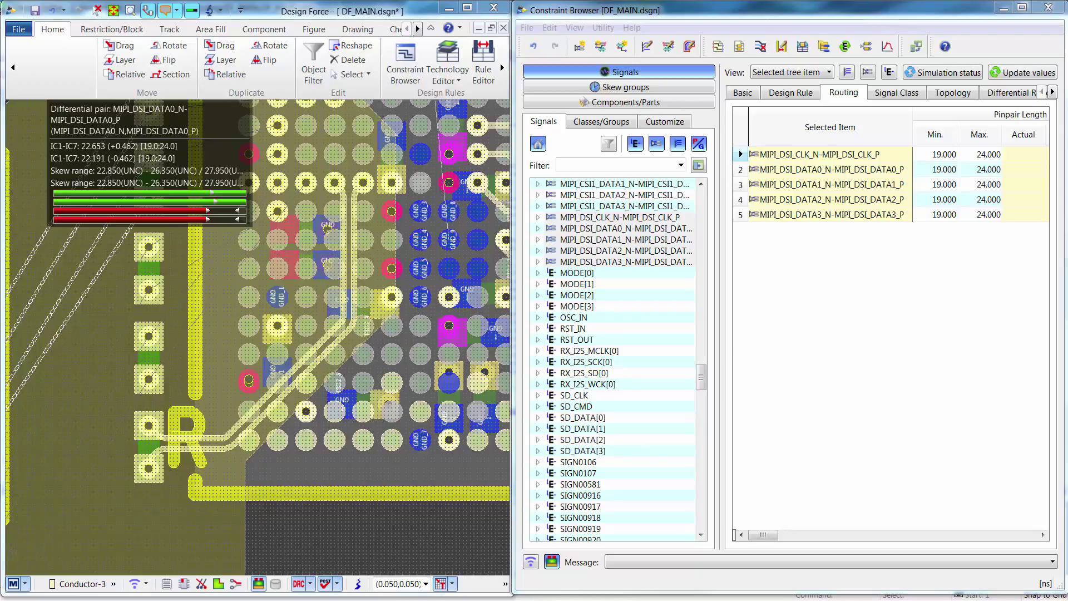
Check DATA0's 22.653 and 22.191 lengths in Pin pair view, then return to Selected tree item.
{"action": "left_click", "coordinate": [822, 72]}
{"action": "left_click", "coordinate": [781, 117]}
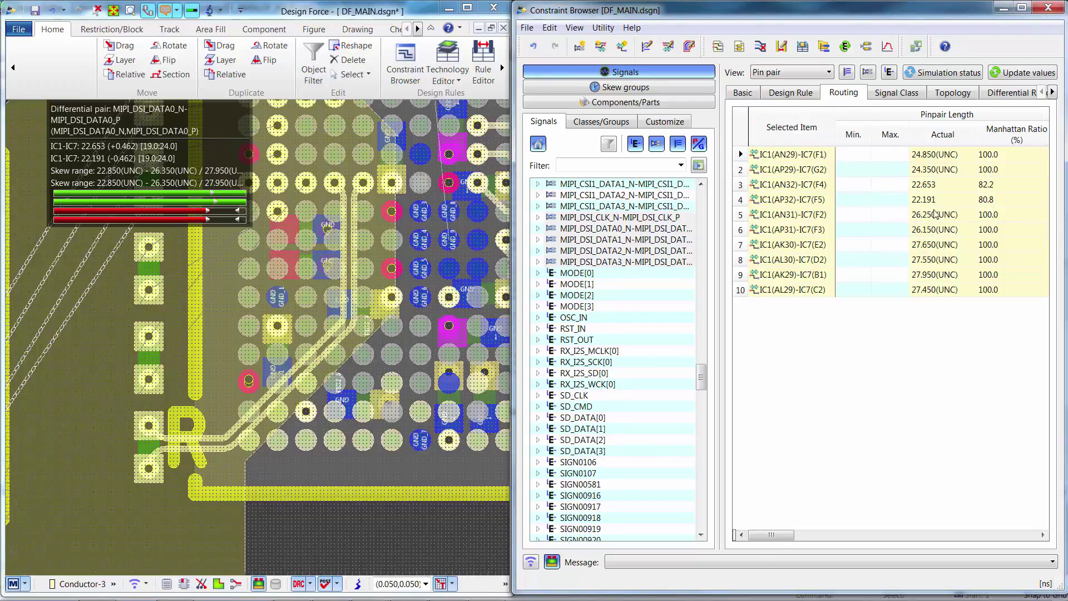
{"action": "left_click", "coordinate": [812, 72]}
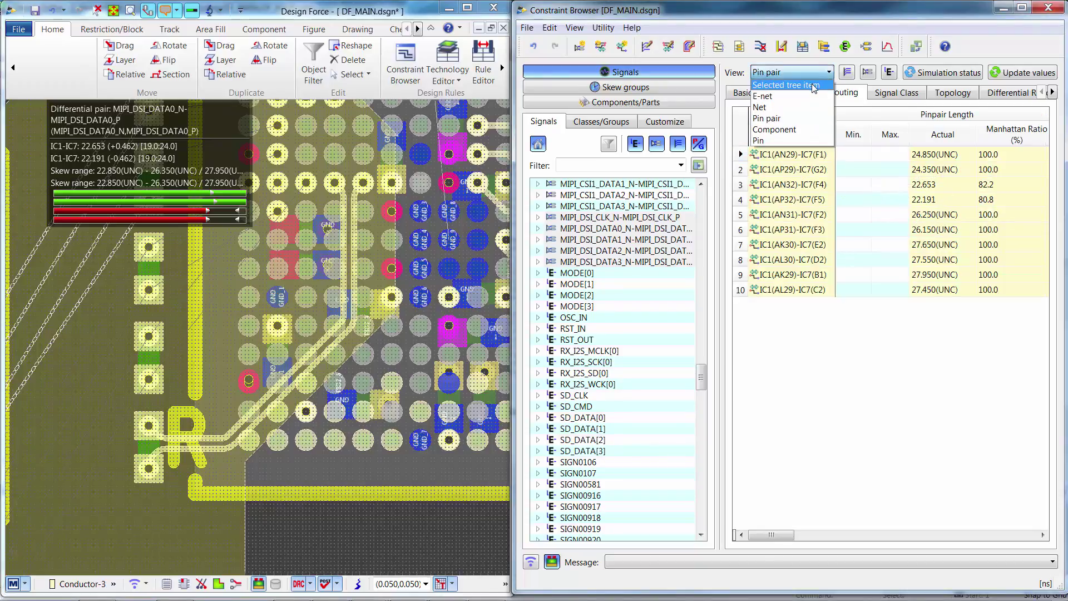
{"action": "left_click", "coordinate": [814, 86]}
{"action": "left_click_drag", "start_coordinate": [793, 536], "coordinate": [1038, 537]}
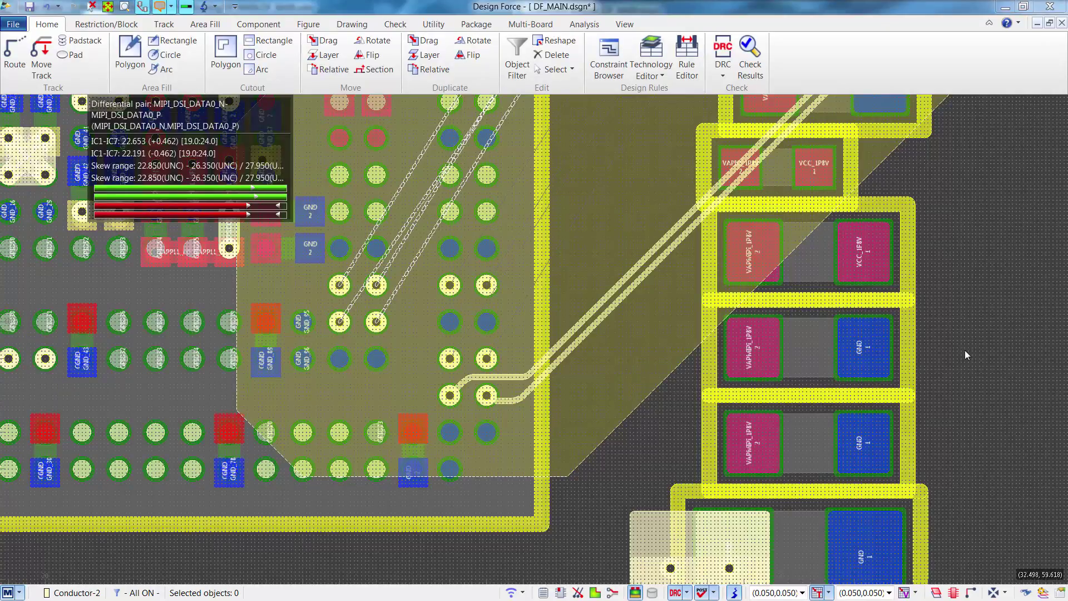
Trunk-route the MIPI_DSI_CLK pair toward IC7, panning the board along the path.
{"action": "left_click", "coordinate": [504, 277]}
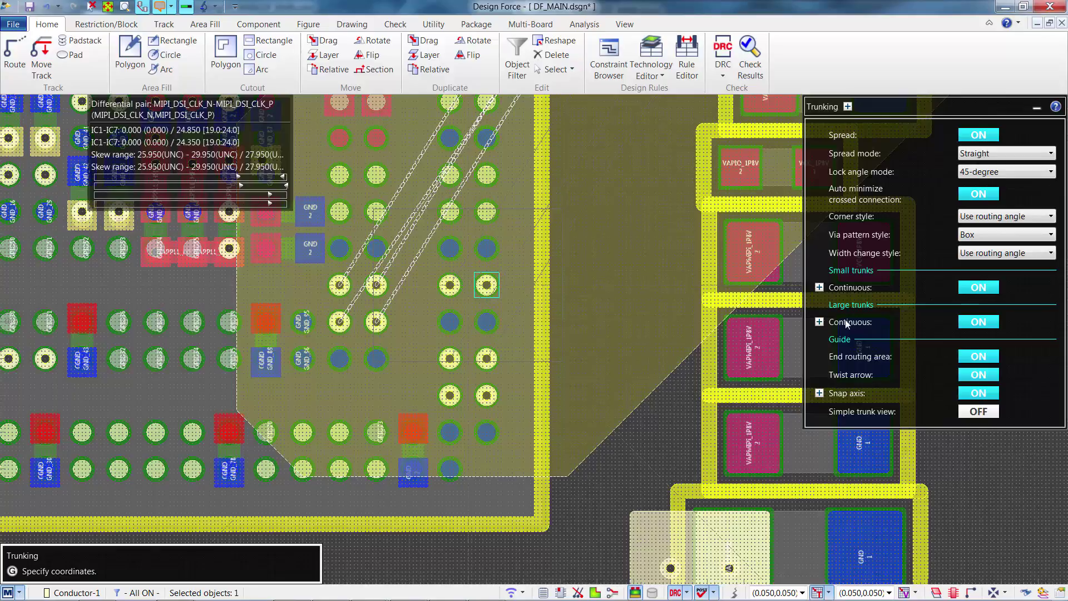
{"action": "middle_click_drag", "start_coordinate": [559, 289], "coordinate": [432, 301]}
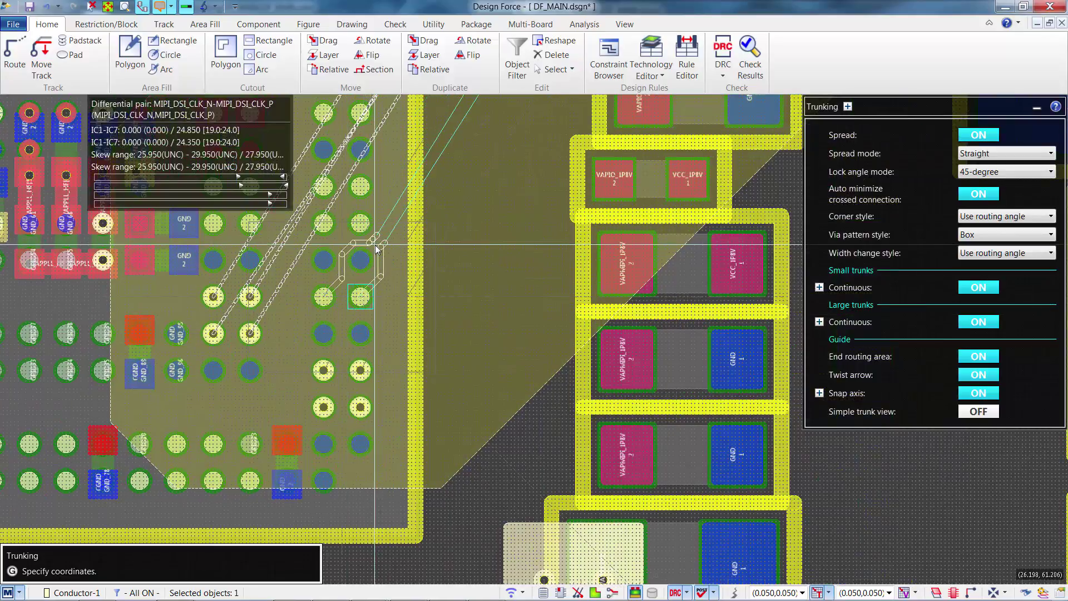
{"action": "middle_click_drag", "start_coordinate": [379, 248], "coordinate": [422, 337]}
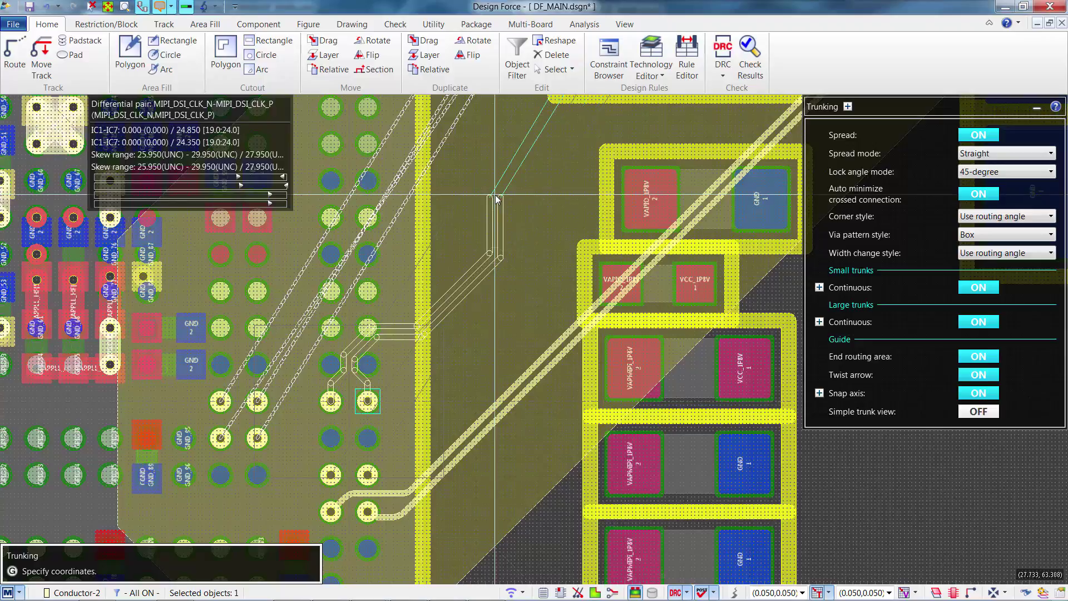
{"action": "scroll", "coordinate": [497, 199], "scroll_direction": "up", "scroll_amount": 5}
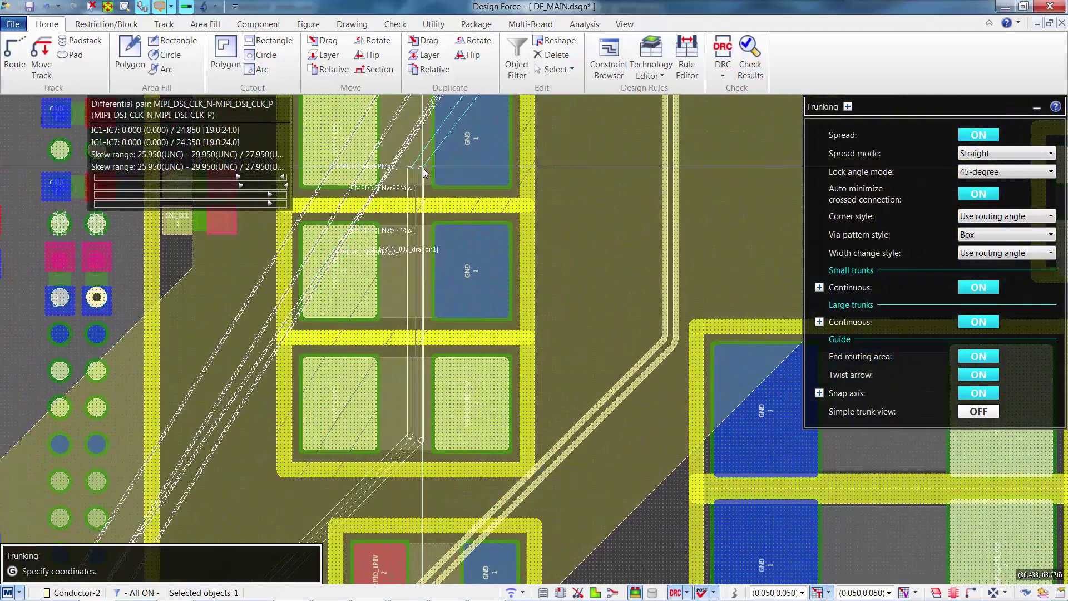
{"action": "middle_click_drag", "start_coordinate": [354, 337], "coordinate": [359, 259]}
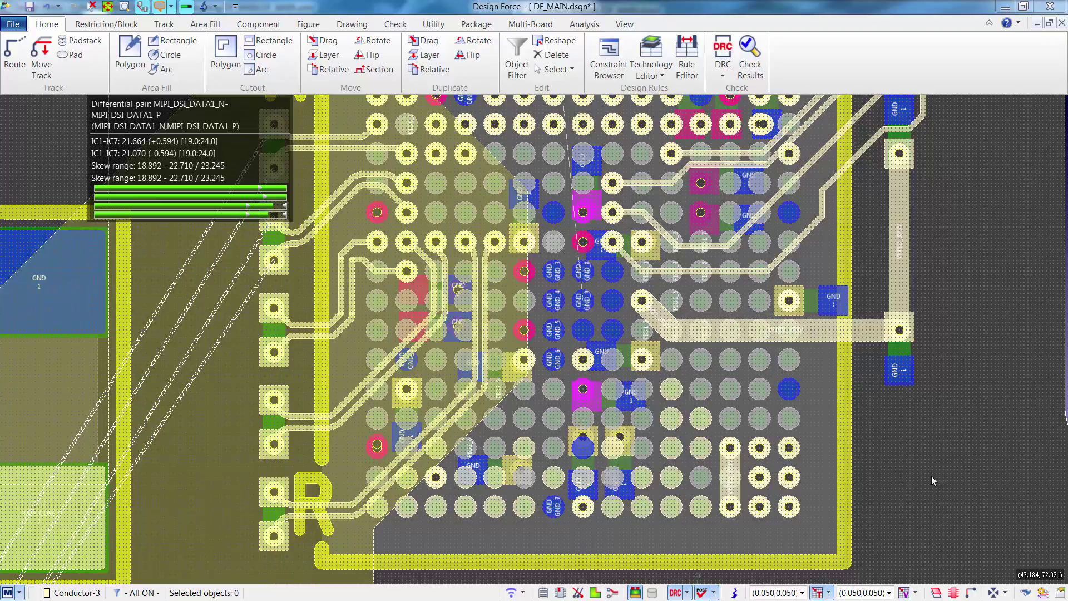
Check the MIPI_DSI_SKEW group's pin-pair skews in Pin pair view against the 1.000 limit.
{"action": "left_click", "coordinate": [1024, 7]}
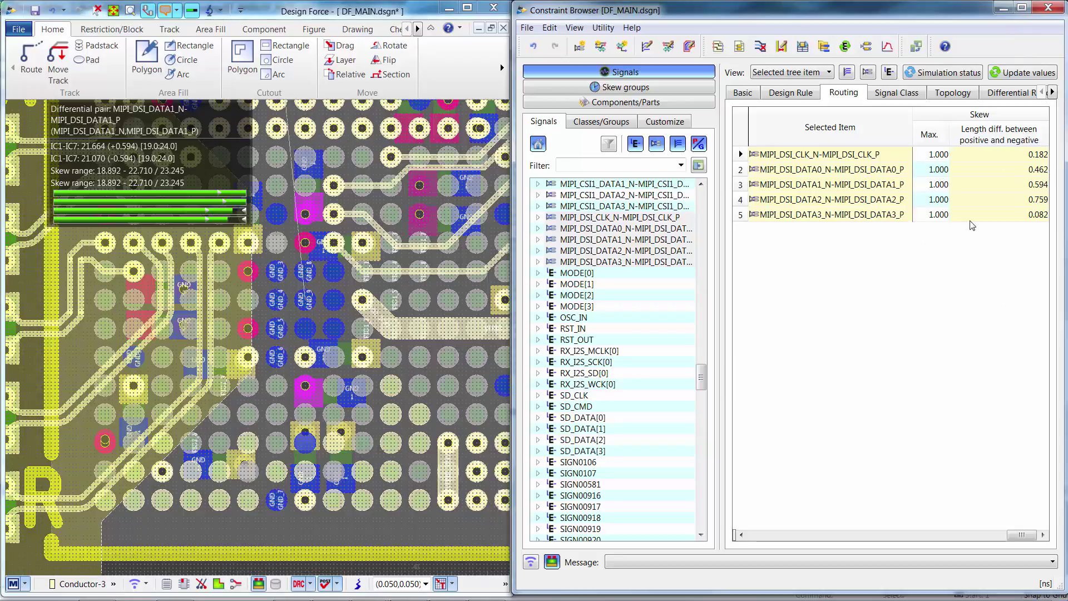
{"action": "left_click", "coordinate": [787, 72]}
{"action": "left_click", "coordinate": [785, 119]}
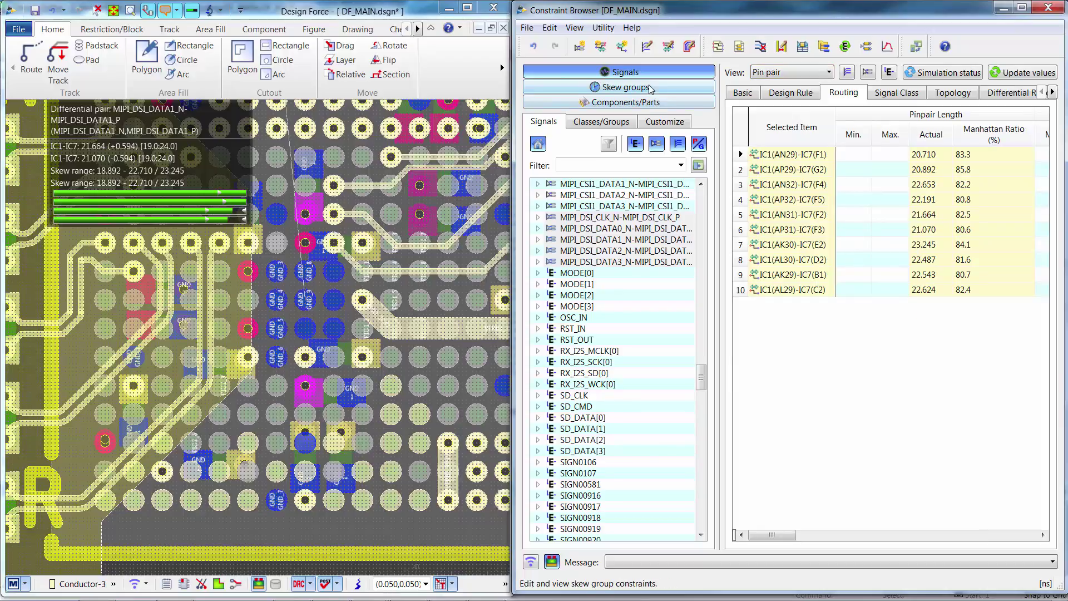
{"action": "left_click", "coordinate": [626, 87]}
{"action": "left_click", "coordinate": [603, 162]}
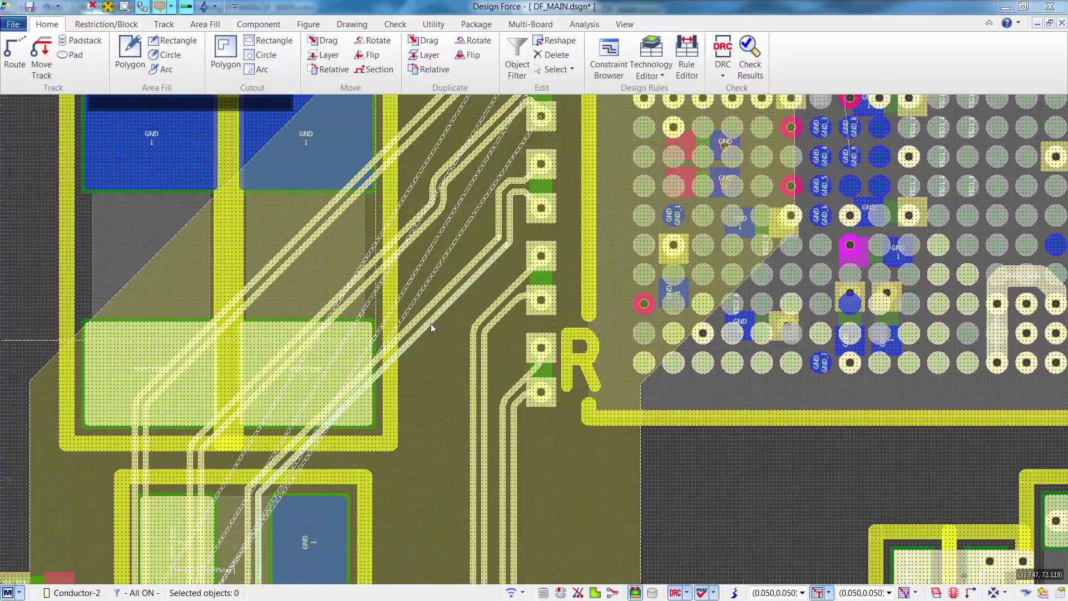
Add a serpentine to the MIPI_DSI_CLK pair with Lengthen (L) to reach its target length.
{"action": "mouse_move", "coordinate": [432, 326]}
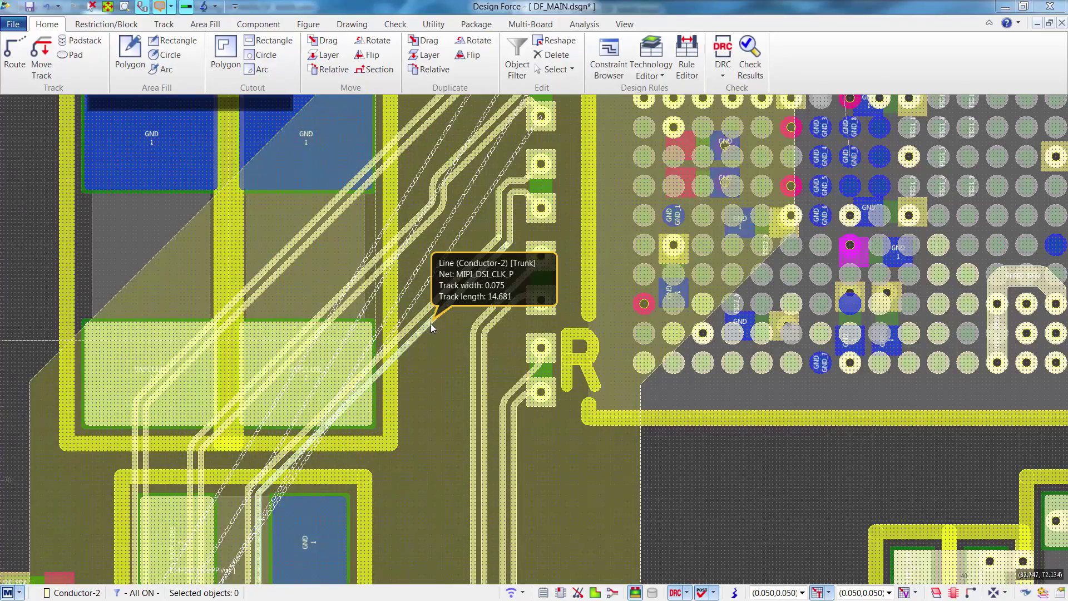
{"action": "key", "text": "l"}
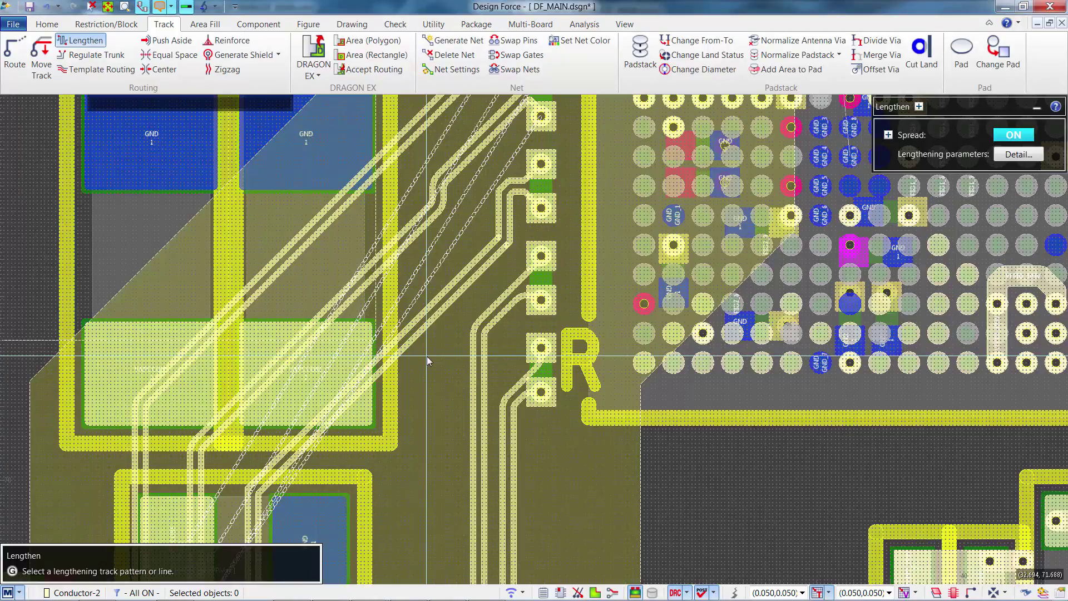
{"action": "left_click", "coordinate": [425, 299]}
{"action": "left_click", "coordinate": [632, 310]}
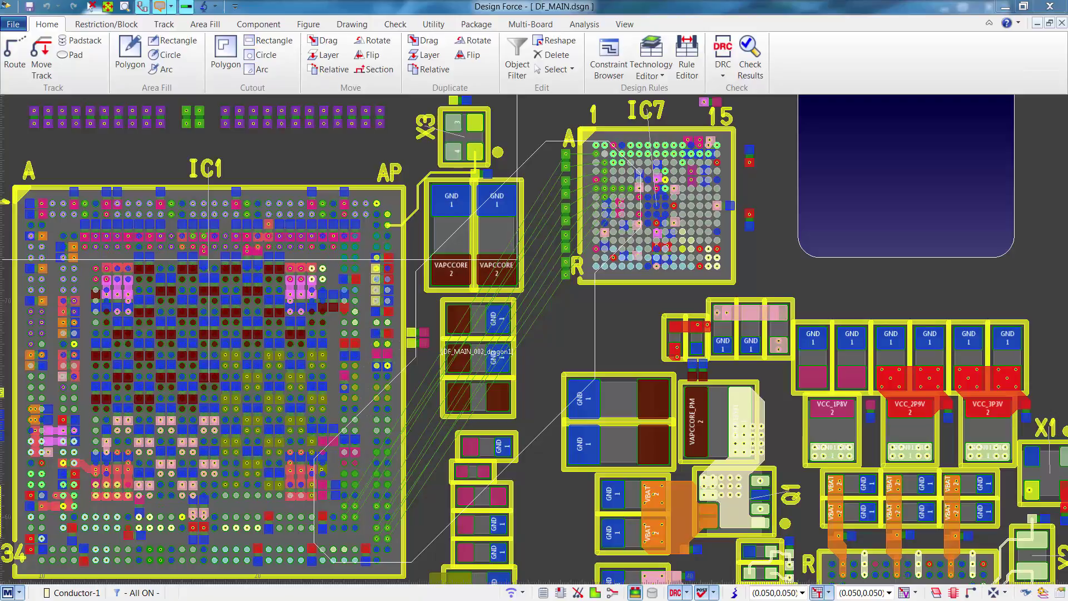
Launch DRAGON EX on the DRAGON area and confirm the cannot-undo warning.
{"action": "left_click", "coordinate": [595, 345]}
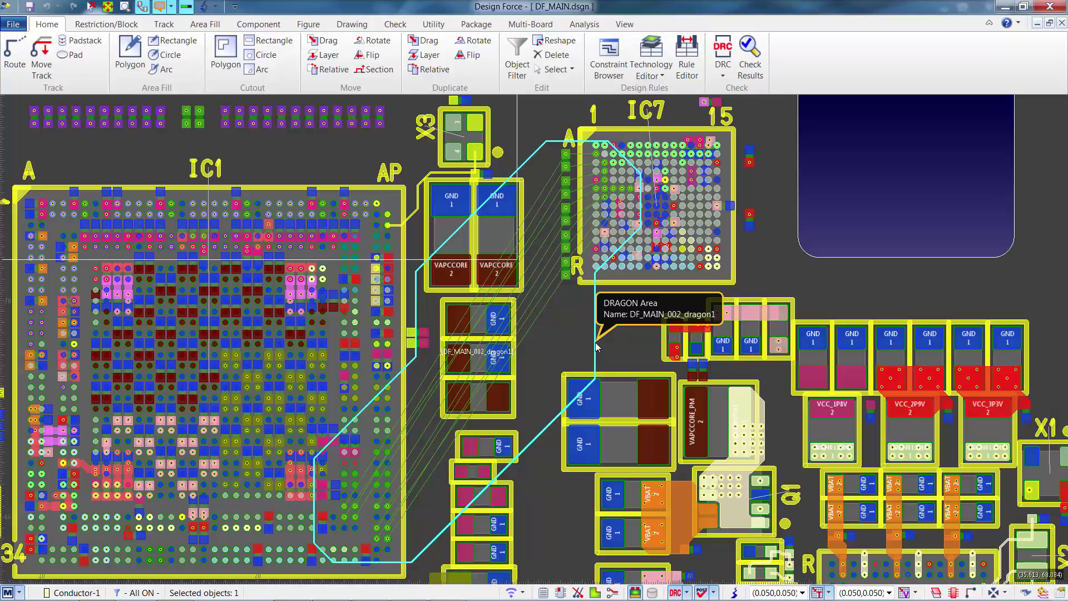
{"action": "right_click", "coordinate": [596, 345]}
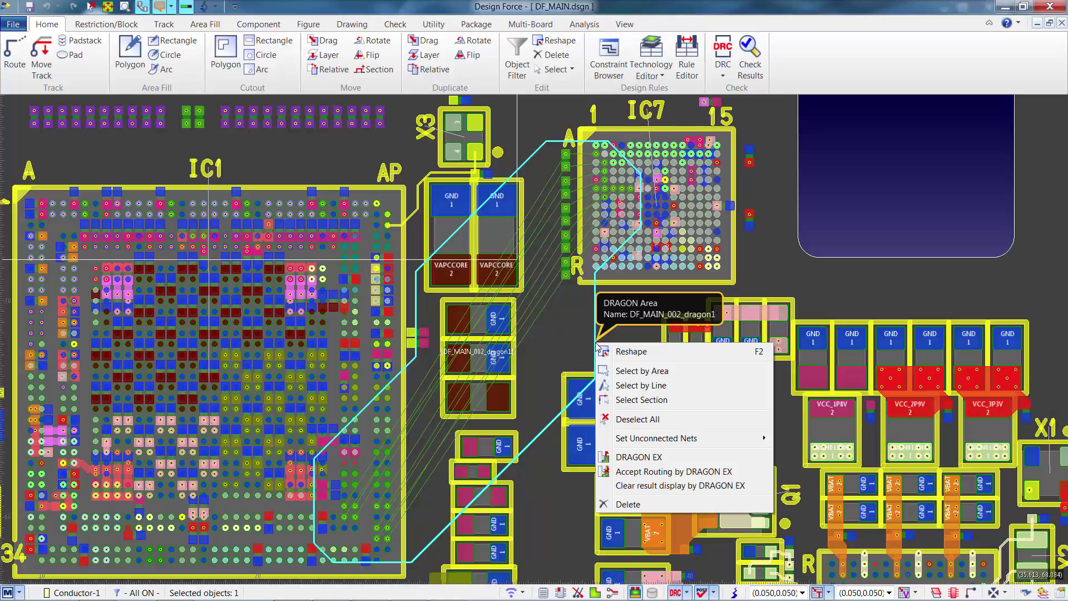
{"action": "left_click", "coordinate": [653, 460]}
{"action": "left_click", "coordinate": [515, 323]}
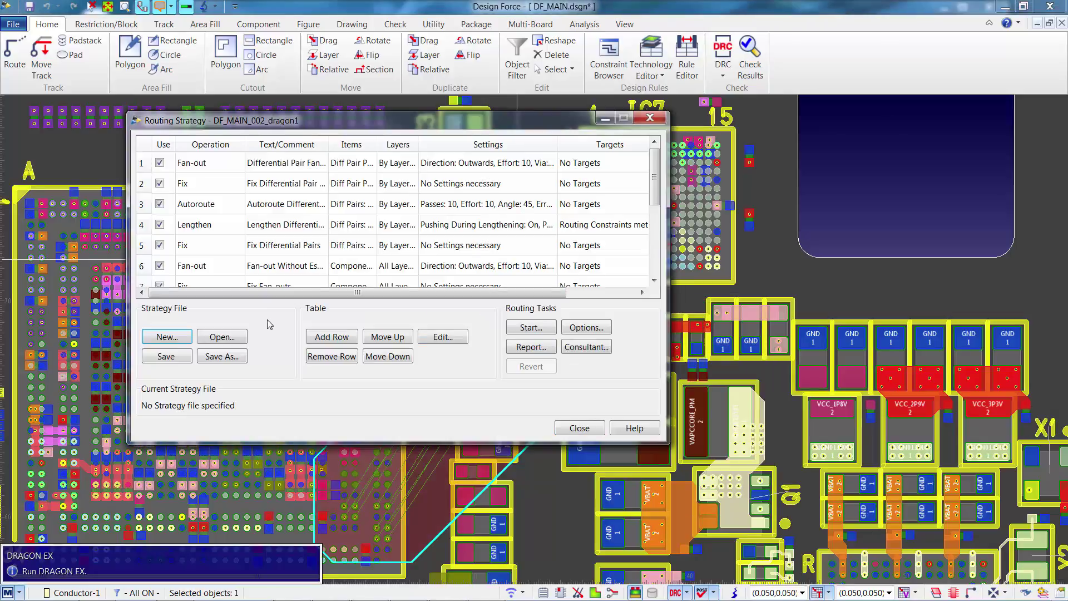
Run the DF_MAIN_DiffPair1.rcc routing strategy and close the finished routing report.
{"action": "left_click", "coordinate": [243, 337]}
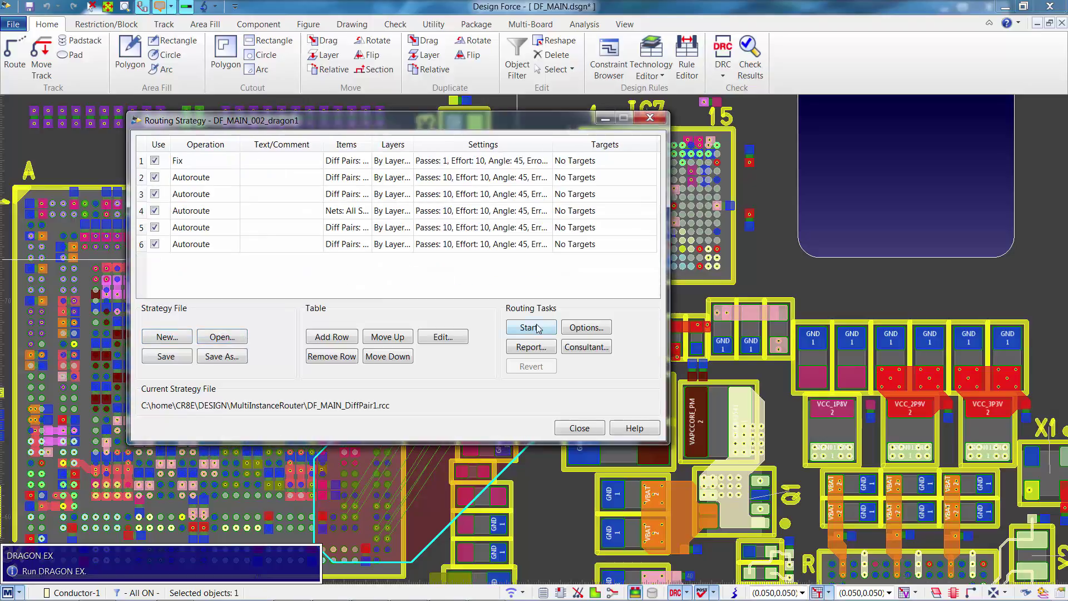
{"action": "left_click", "coordinate": [532, 328]}
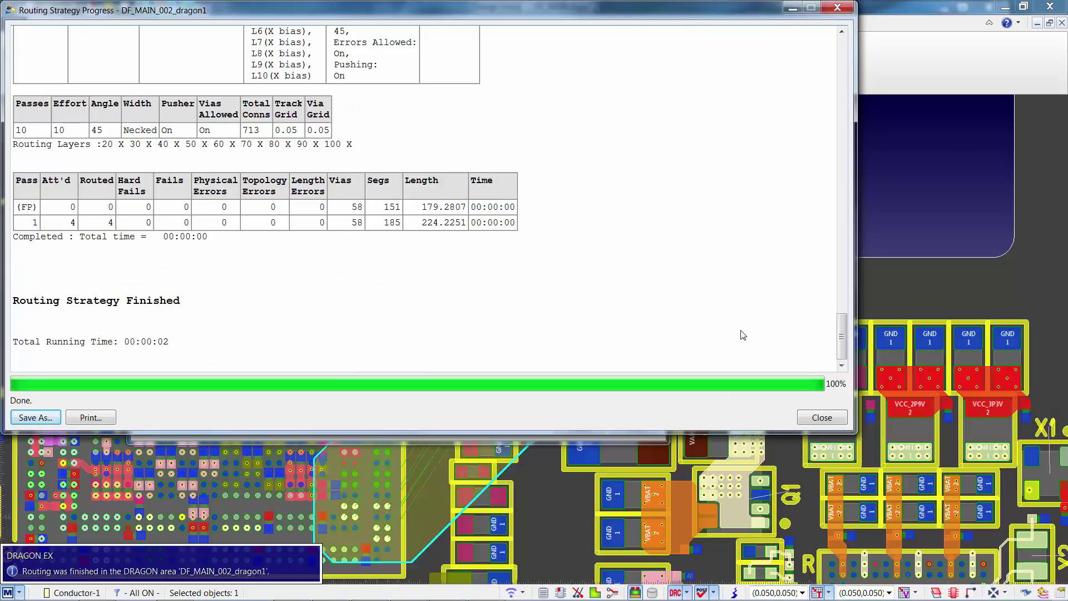
{"action": "left_click", "coordinate": [820, 416]}
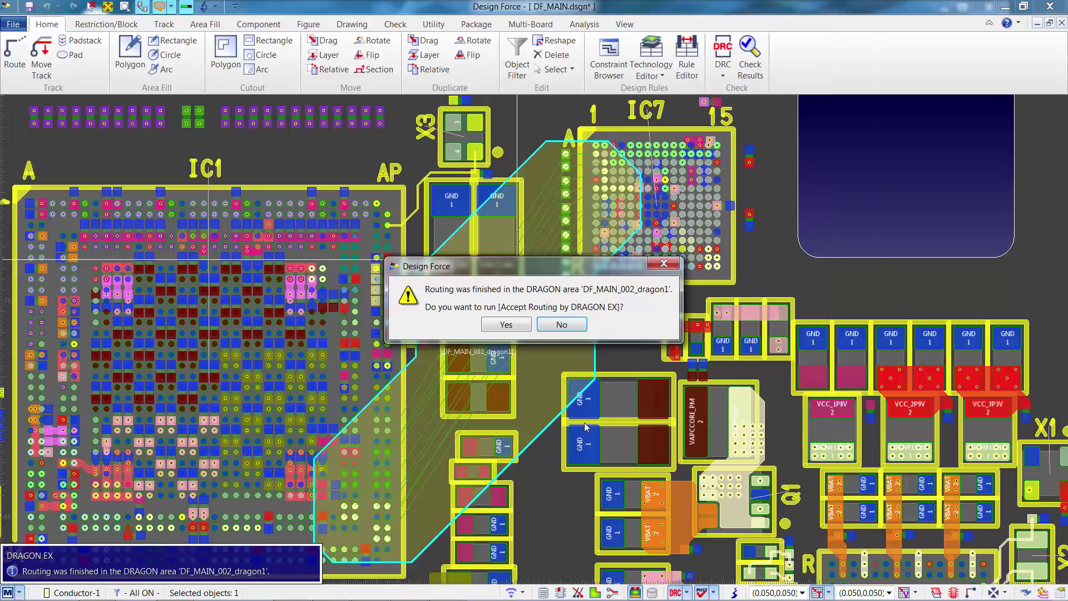
Accept the DRAGON EX routing onto the board and exit the accept routing step.
{"action": "left_click", "coordinate": [505, 324]}
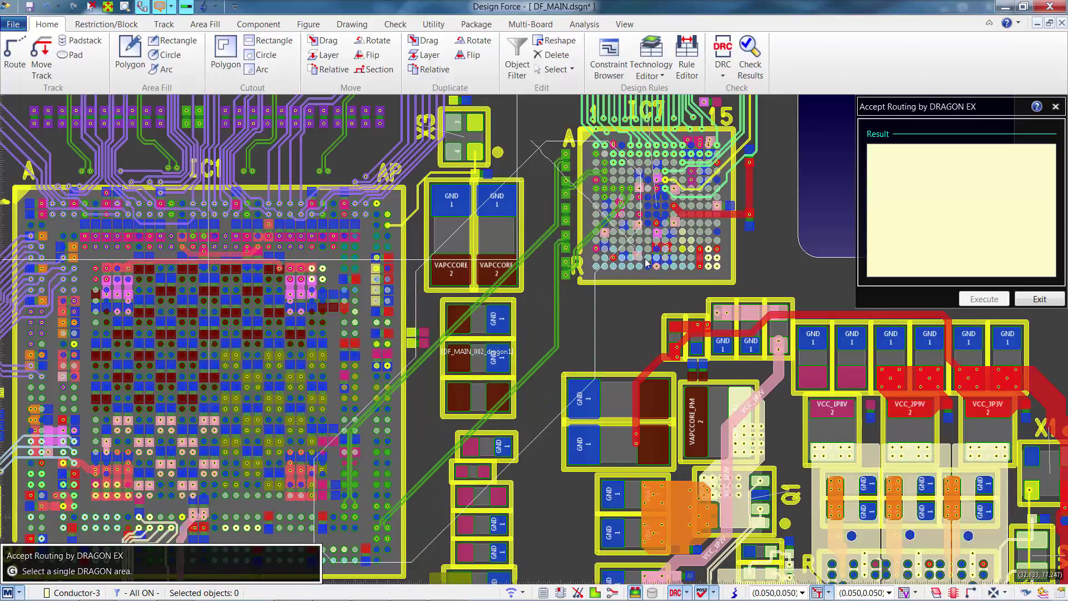
{"action": "scroll", "coordinate": [639, 258], "scroll_direction": "up", "scroll_amount": 3}
{"action": "key", "text": "Escape"}
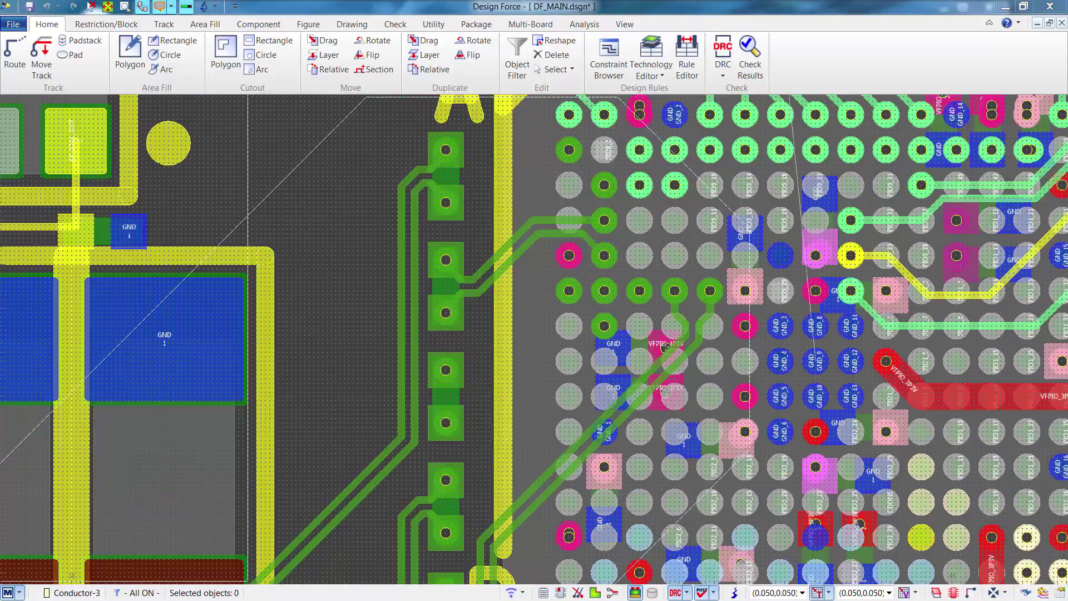